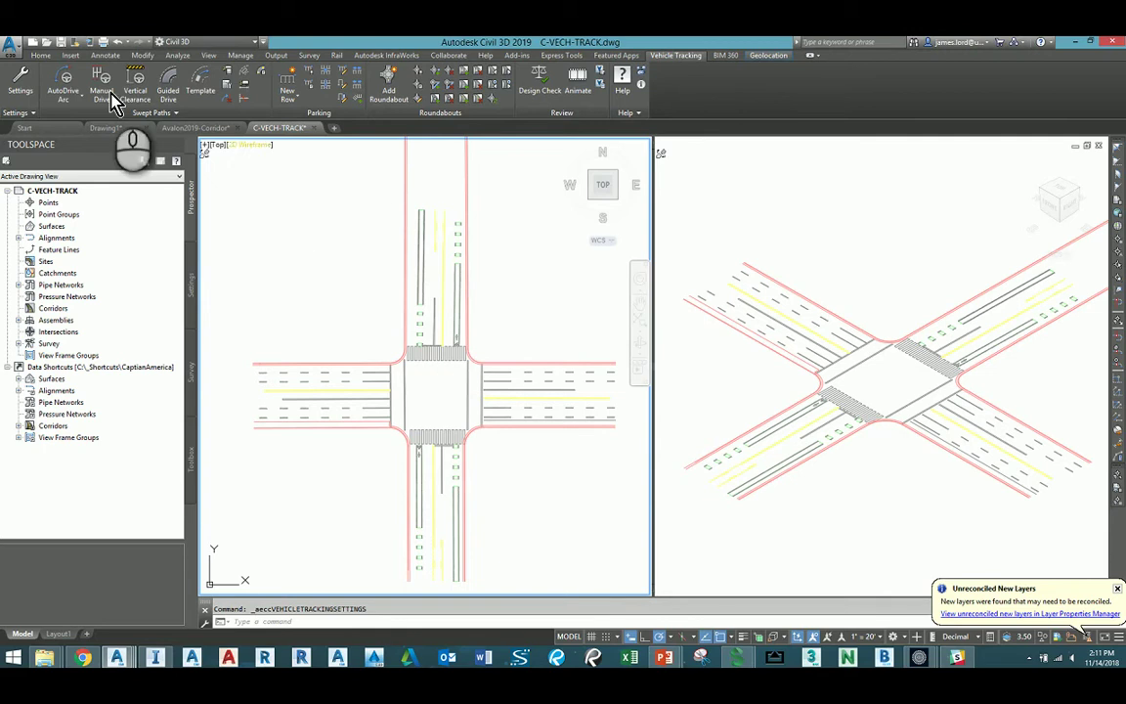
Open the vehicle library and search it for FIRE.
left_click(231, 78)
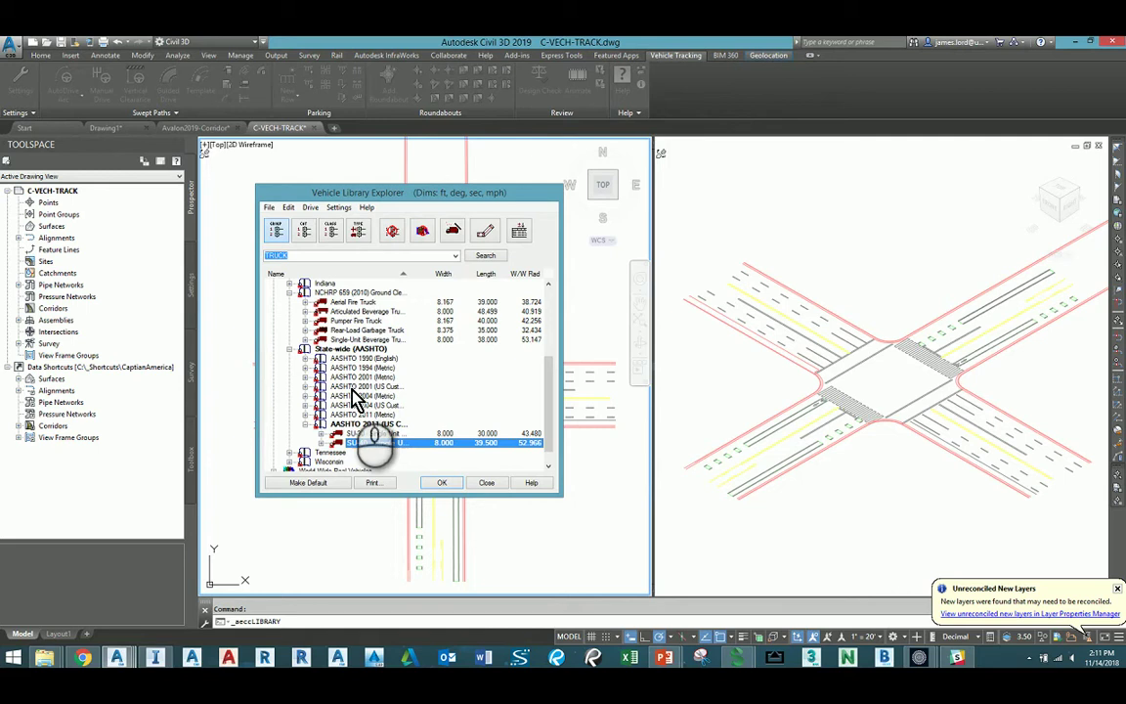
mouse_move(377, 199)
left_mouse_down()
mouse_move(282, 186)
mouse_move(182, 205)
mouse_move(394, 212)
left_mouse_up()
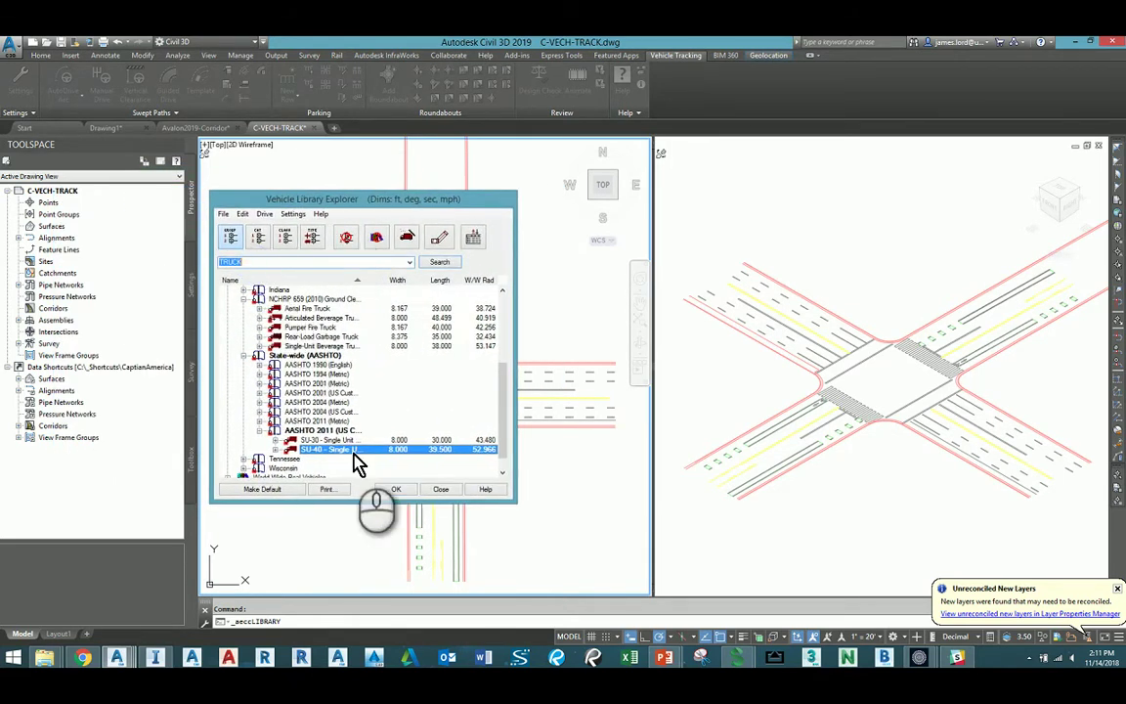
left_click_drag(251, 264, 205, 262)
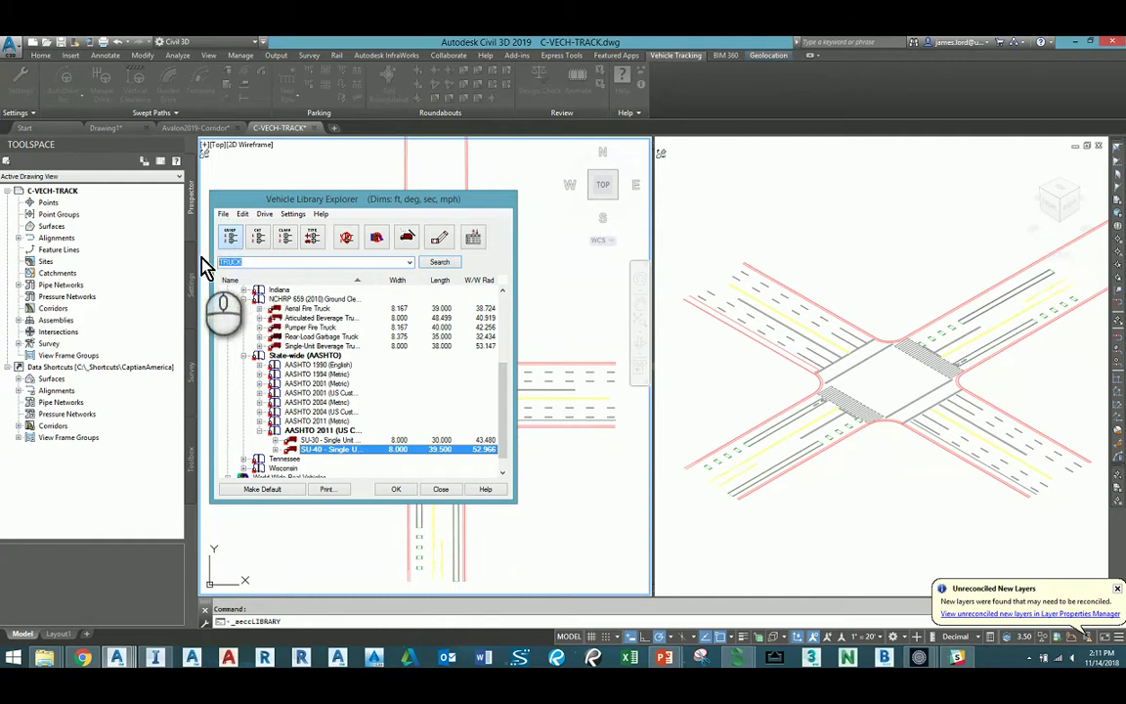
type("FIRE")
key("Return")
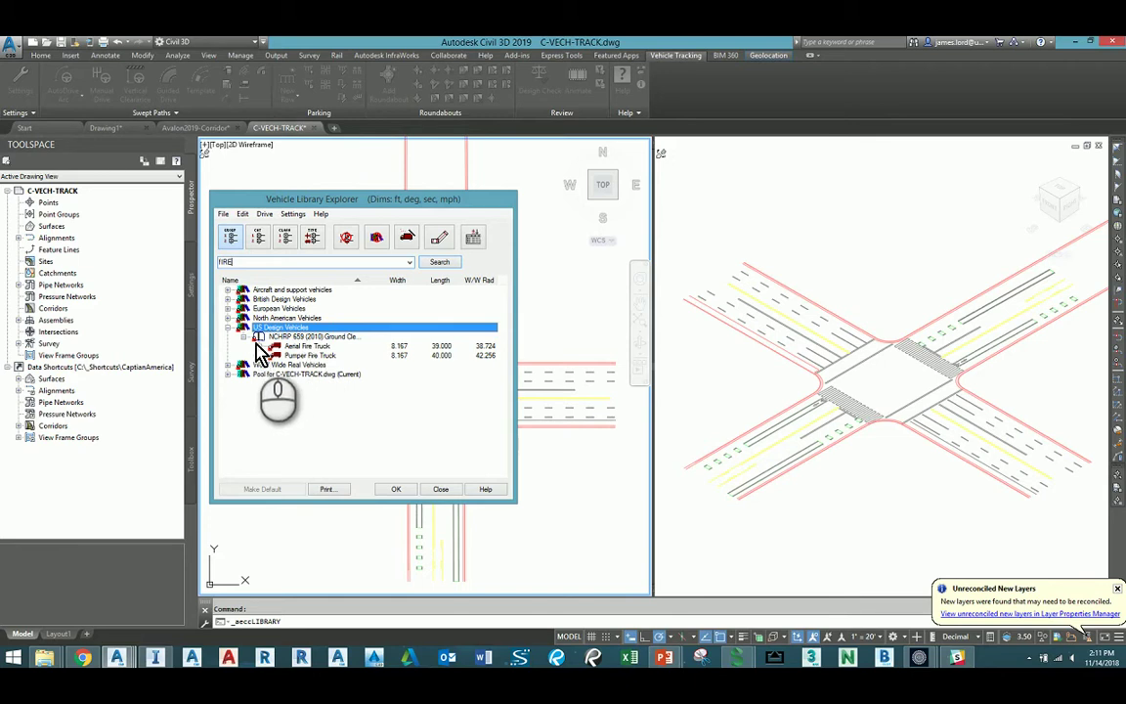
Search the vehicle library for SU-40 and set the AASHTO 2011 SU-40 single unit truck as the default vehicle.
double_click(234, 262)
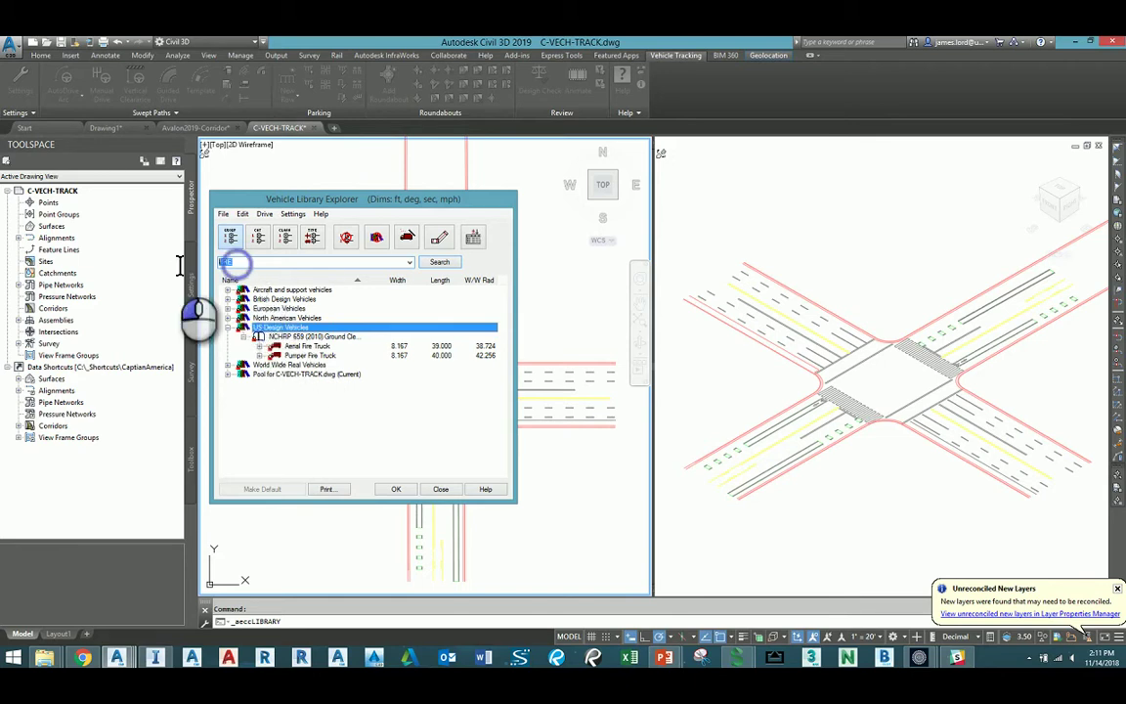
type("SU")
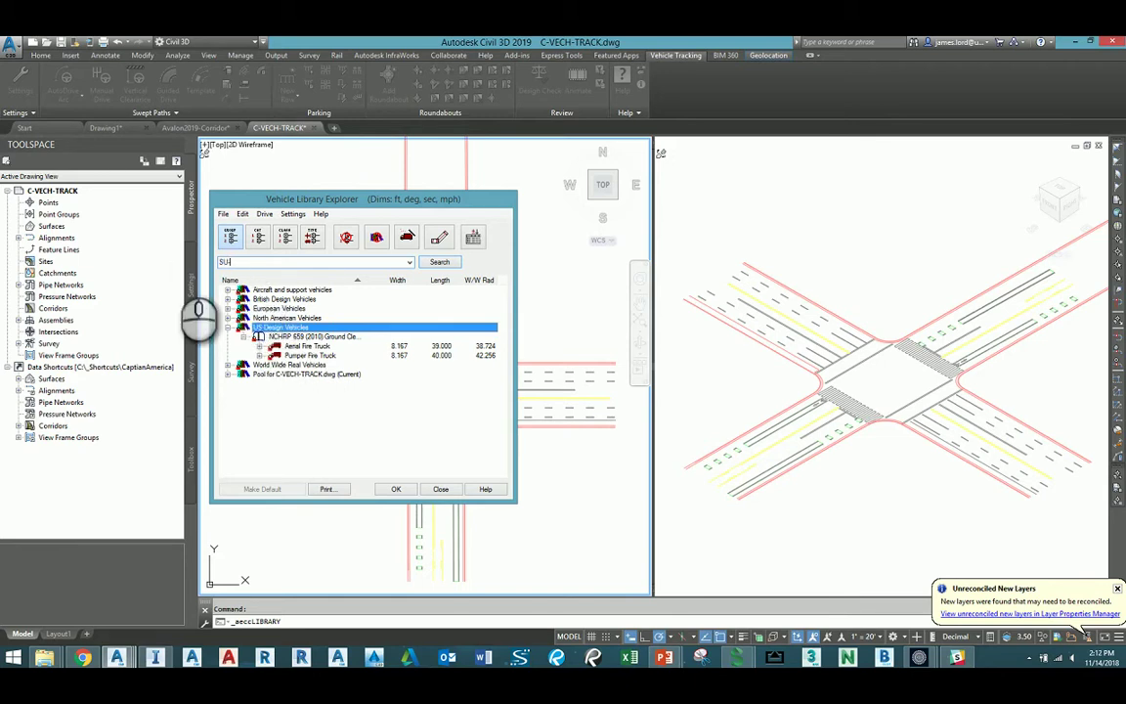
type("-40")
left_click(439, 262)
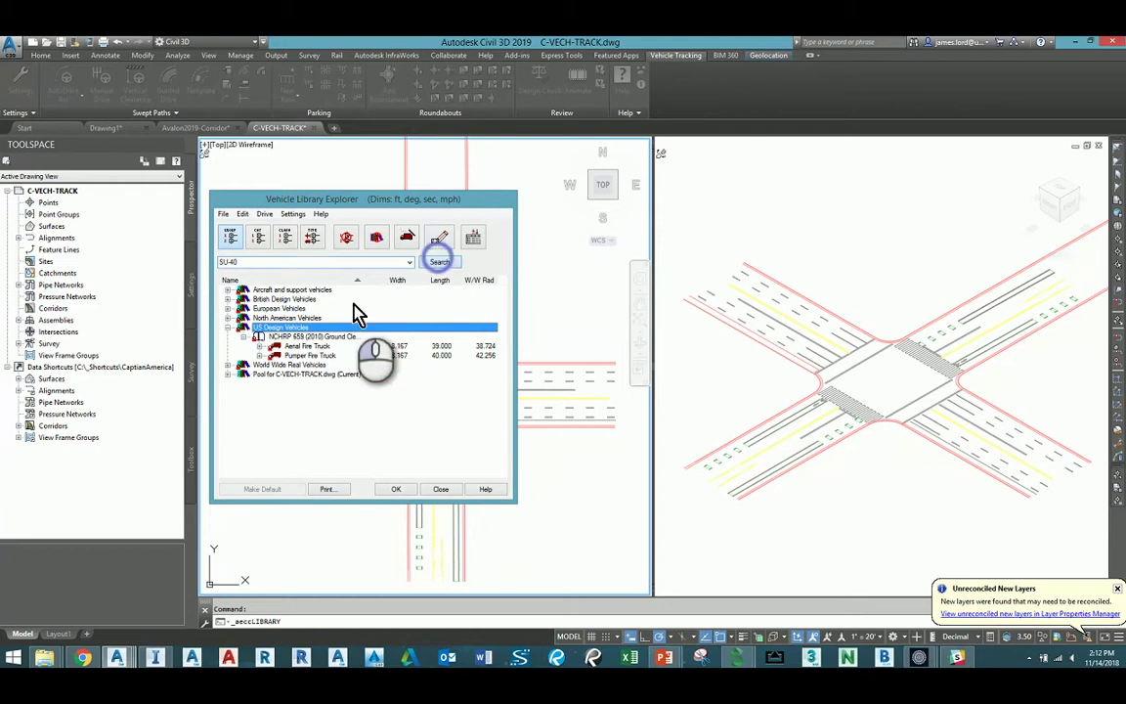
right_click(316, 320)
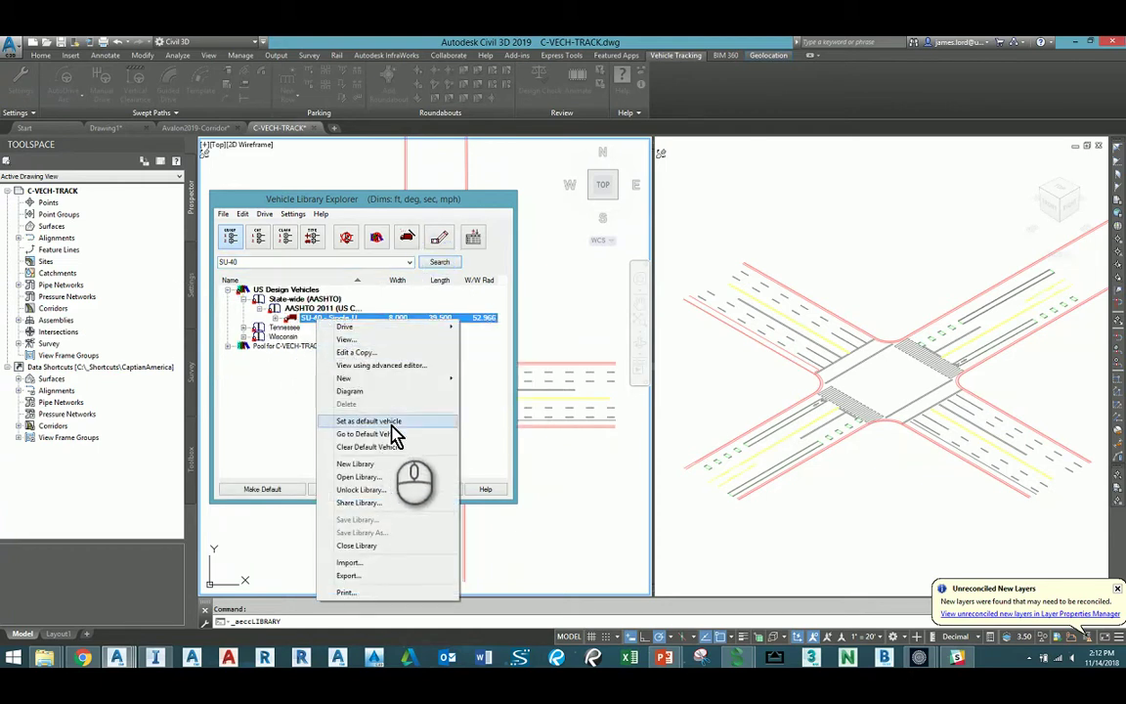
left_click(391, 421)
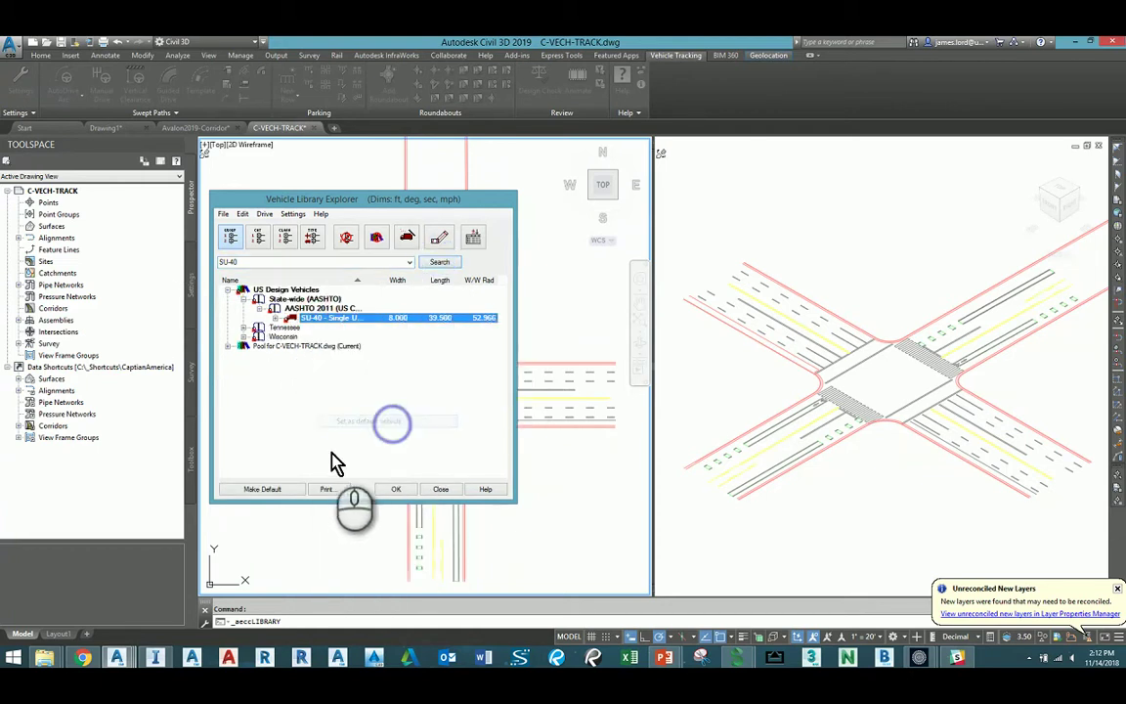
Check the vehicles in the pool of the C-VECH-TRACK drawing and accept the vehicle library.
left_click(315, 346)
left_click(227, 347)
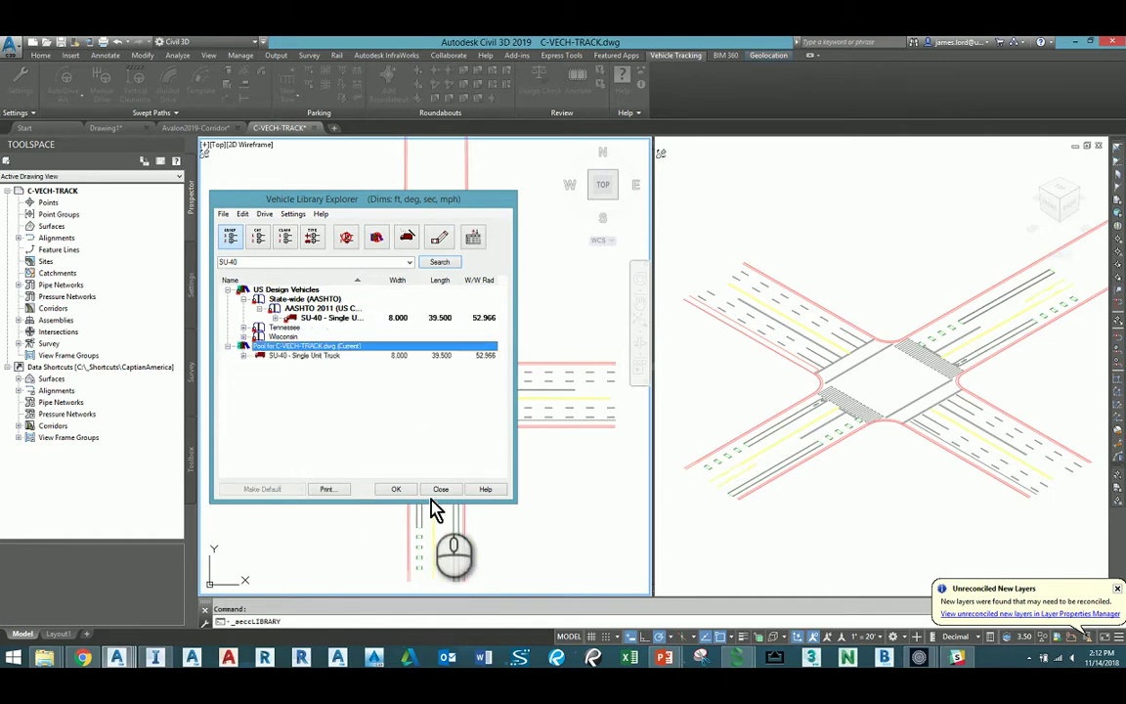
left_click(403, 490)
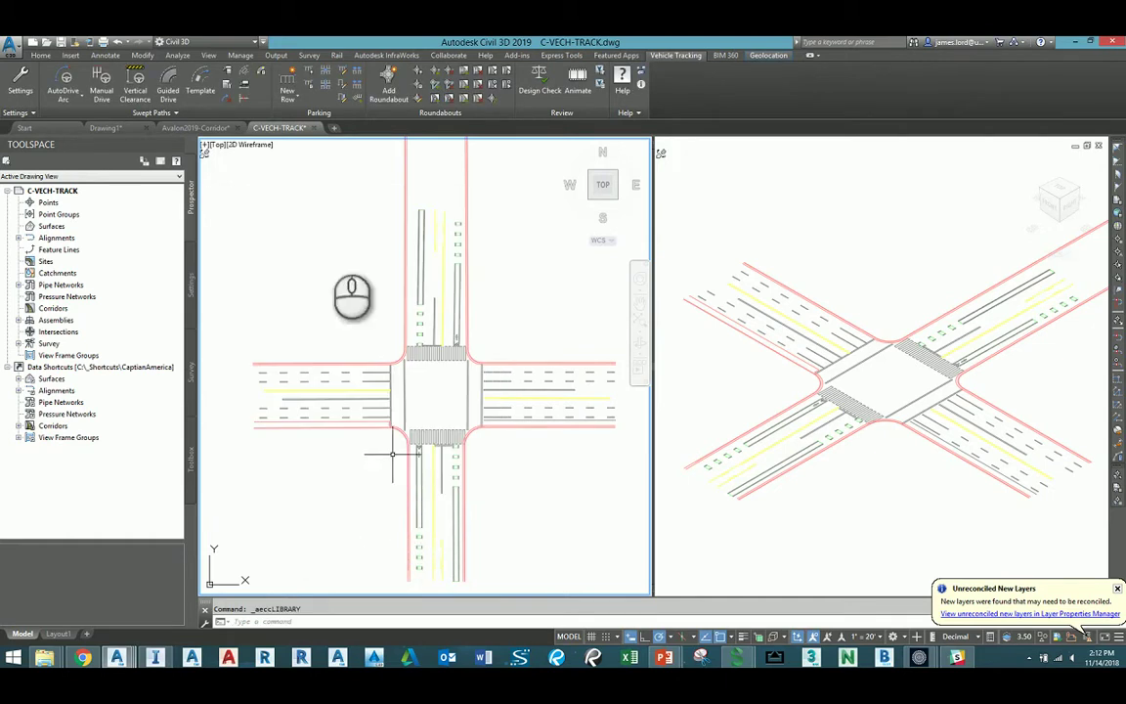
Start AutoDrive Bearing 90, review the surface and path sections of the drawing settings, and accept them.
left_click(65, 98)
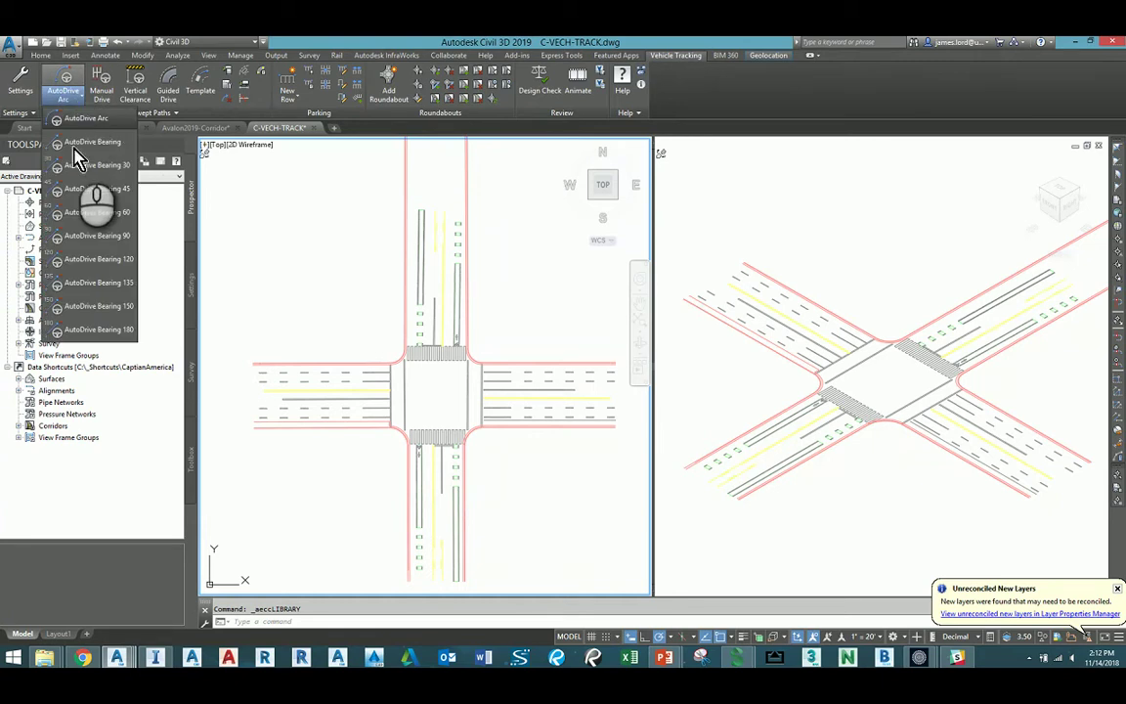
left_click(86, 240)
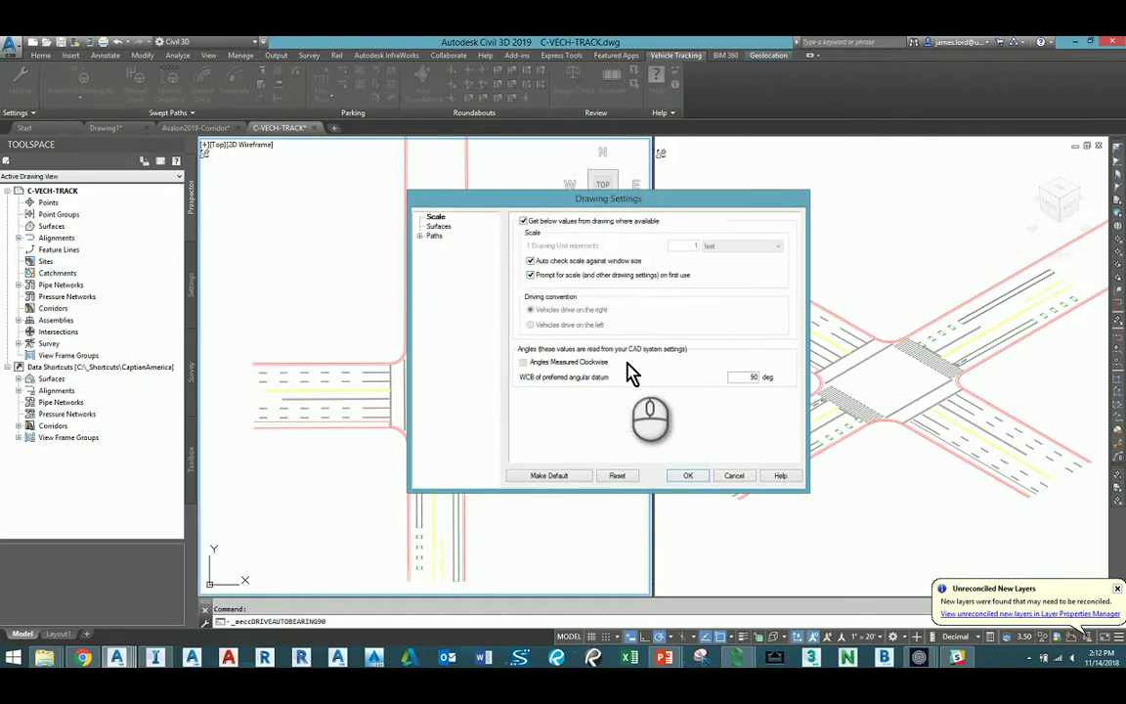
left_click(440, 226)
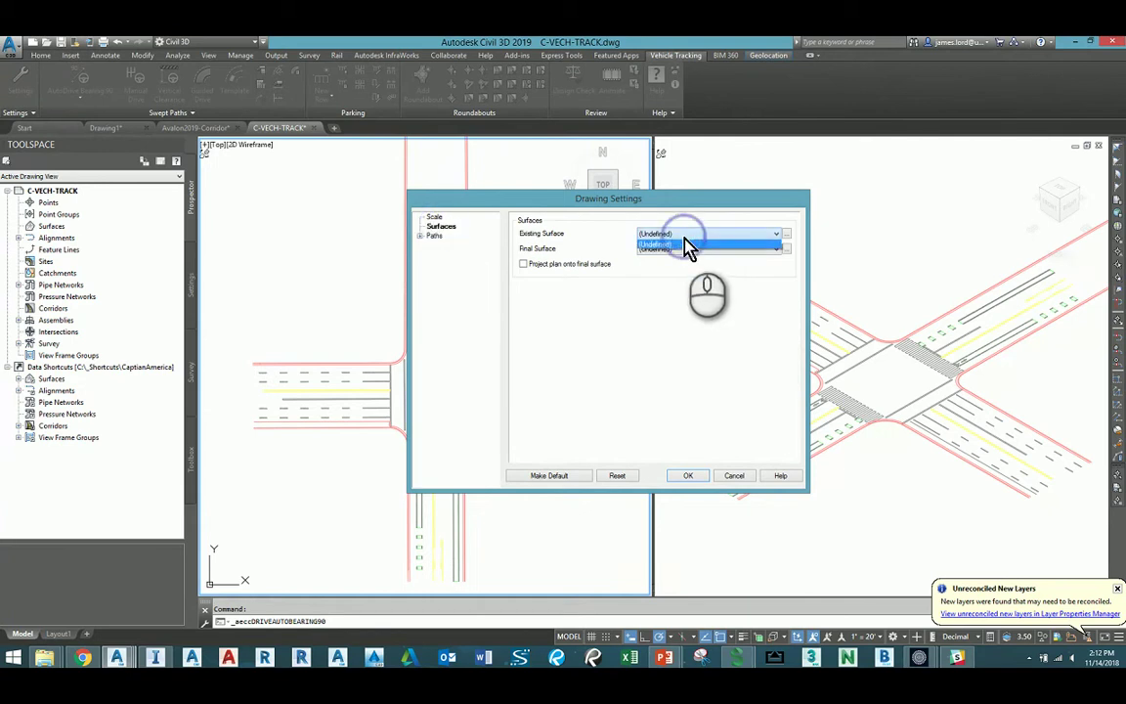
left_click(666, 273)
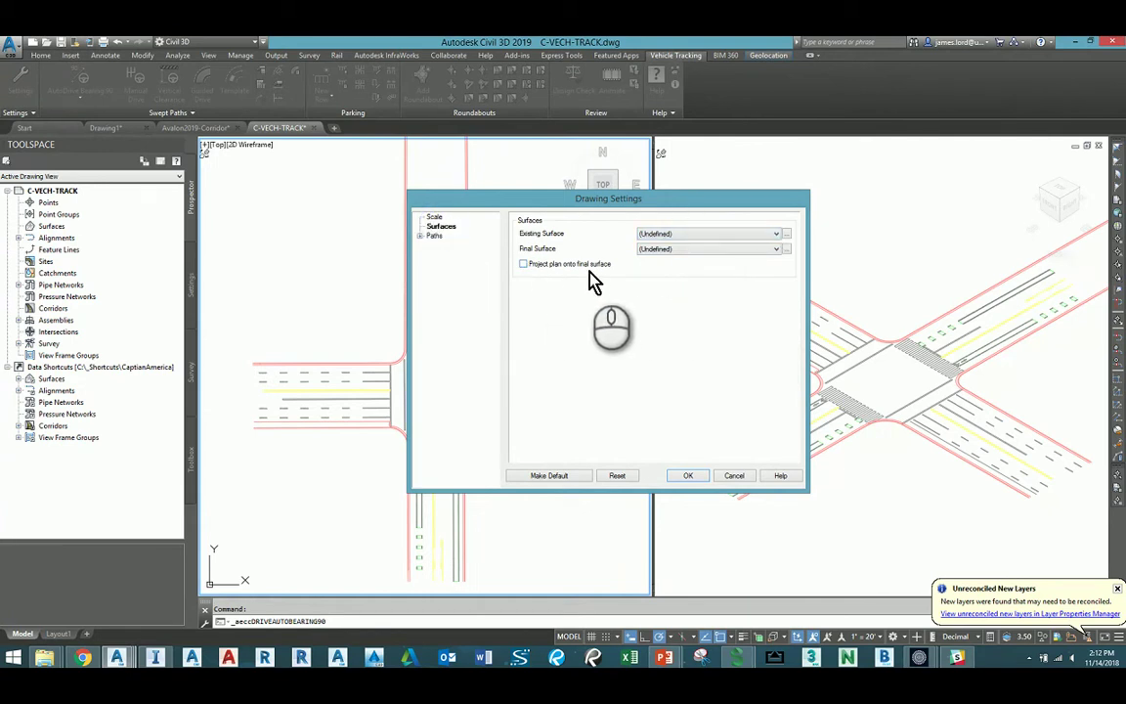
left_click(419, 235)
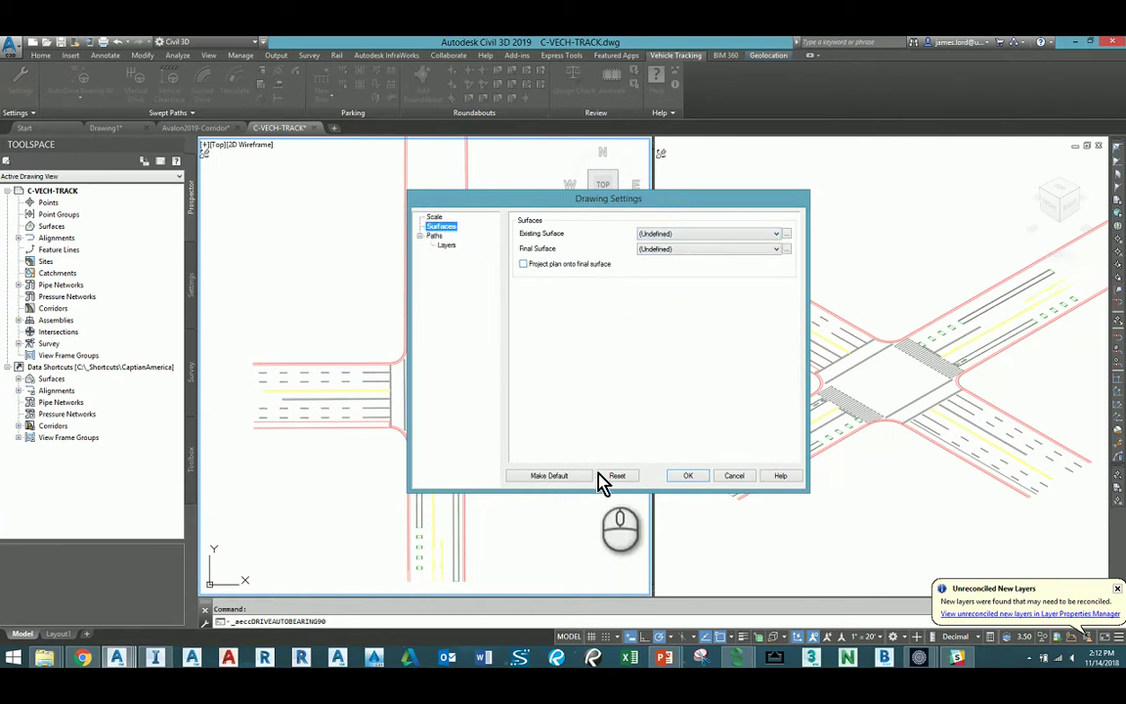
left_click(688, 475)
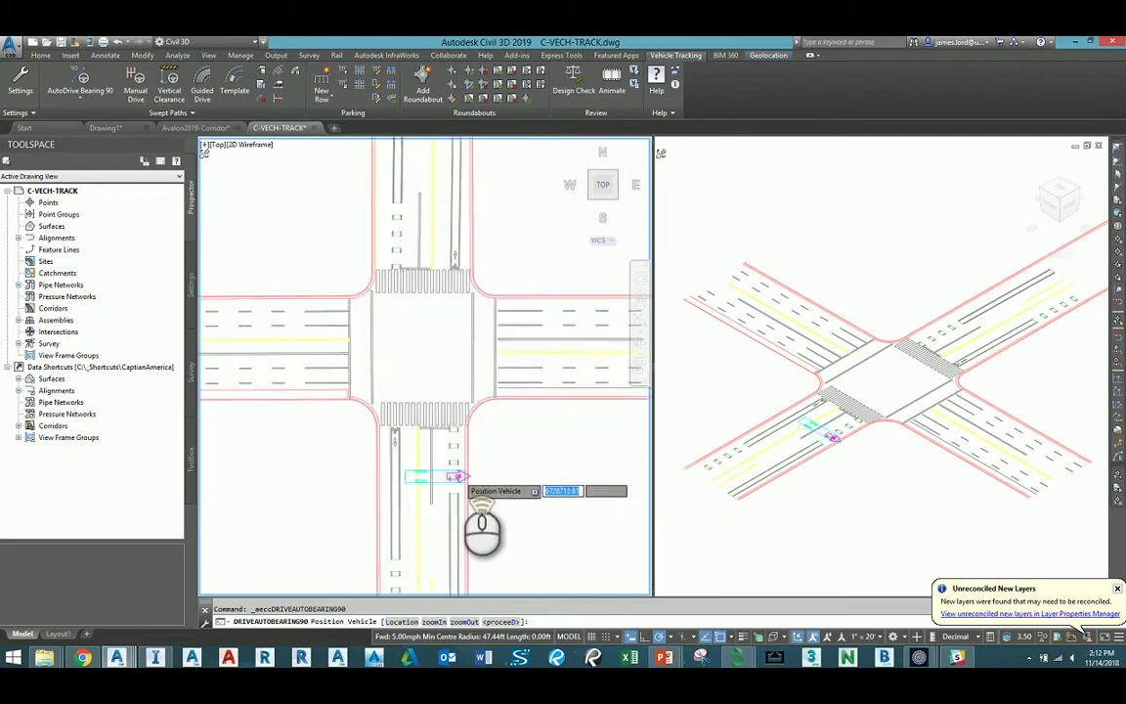
Position the SU-40 truck in the northbound lane of the intersection's south leg, facing north, and proceed to driving.
scroll(456, 477, "up", 3)
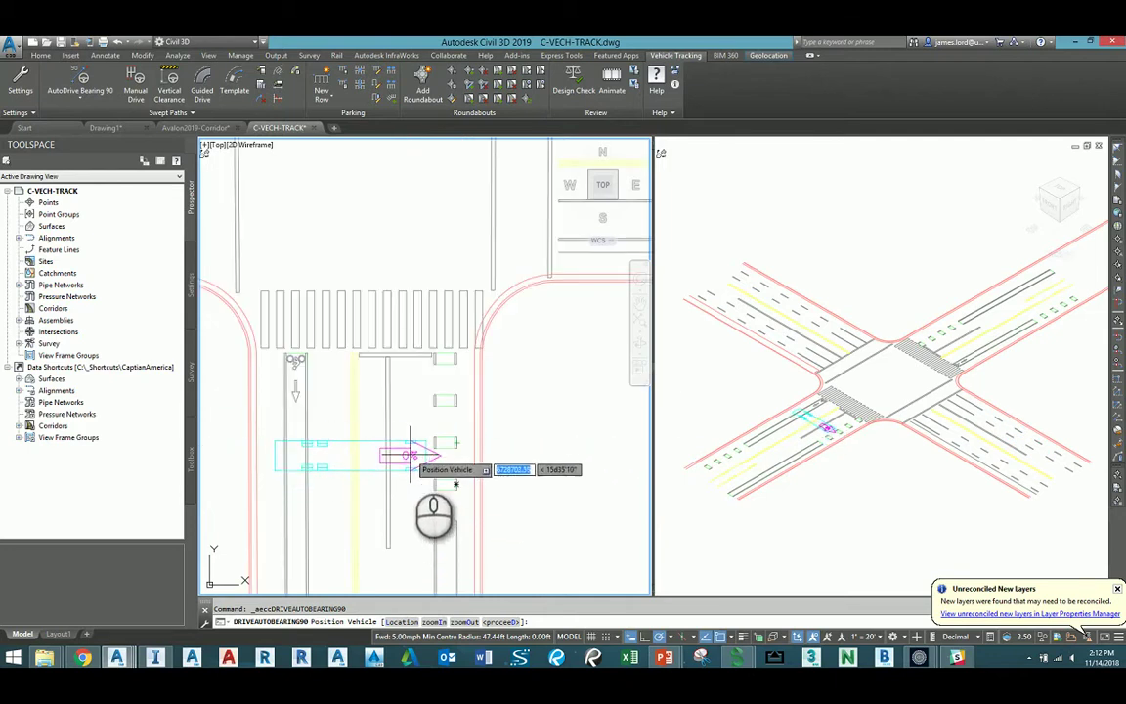
left_click(410, 486)
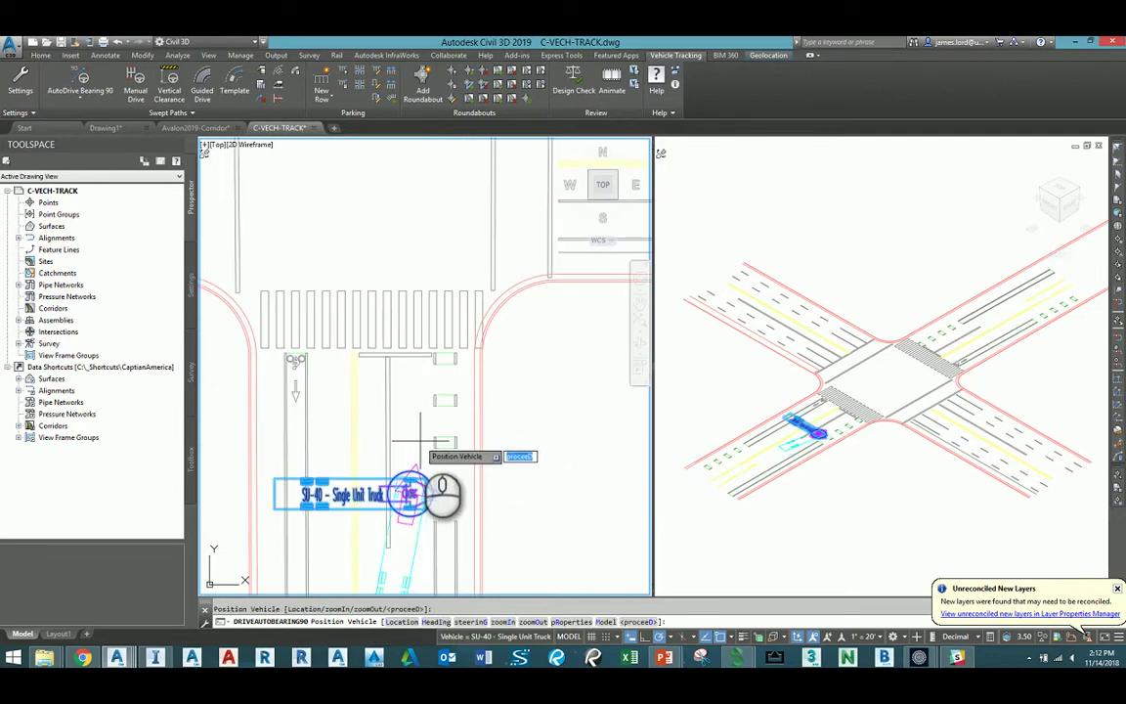
left_click(411, 416)
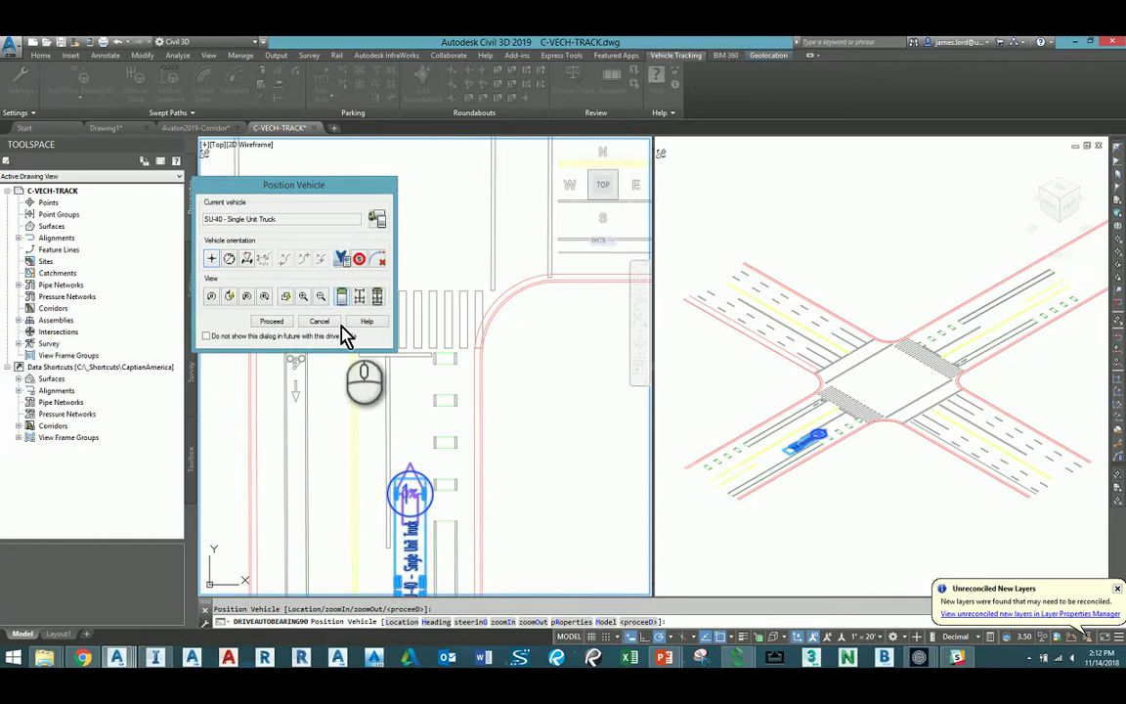
left_click(270, 322)
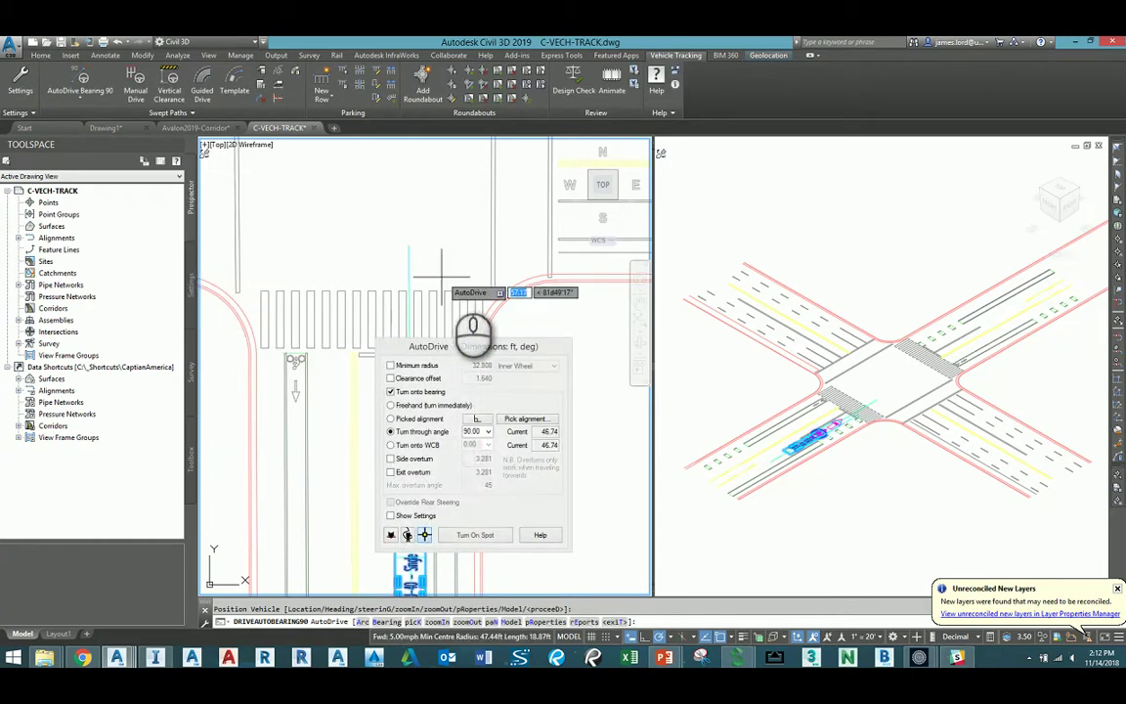
Drive the truck through a 90-degree right turn into the eastbound lanes of the east leg and finish the path.
middle_click_drag(473, 256, 343, 283)
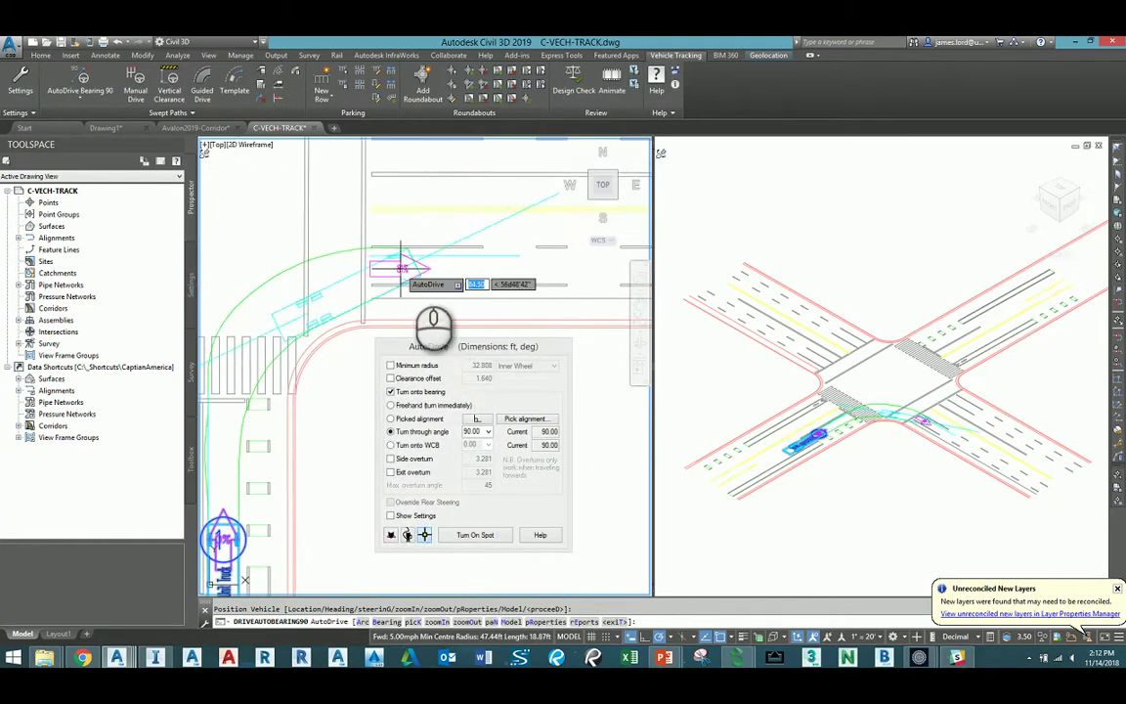
scroll(518, 277, "down", 3)
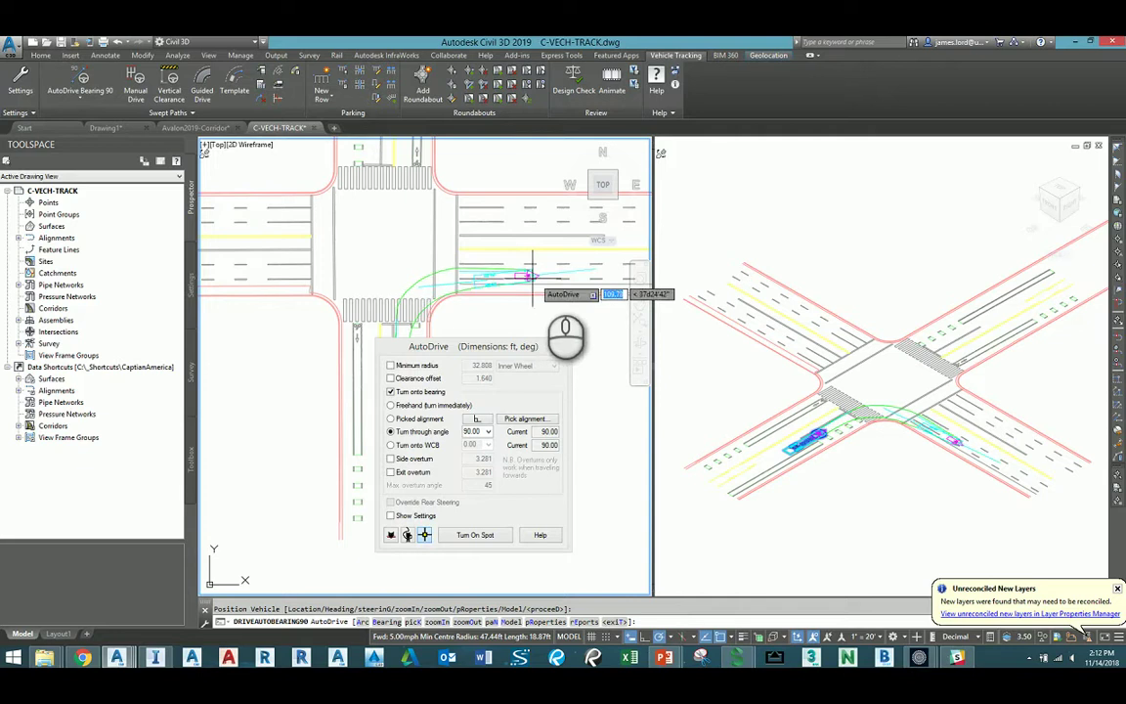
right_click(450, 298)
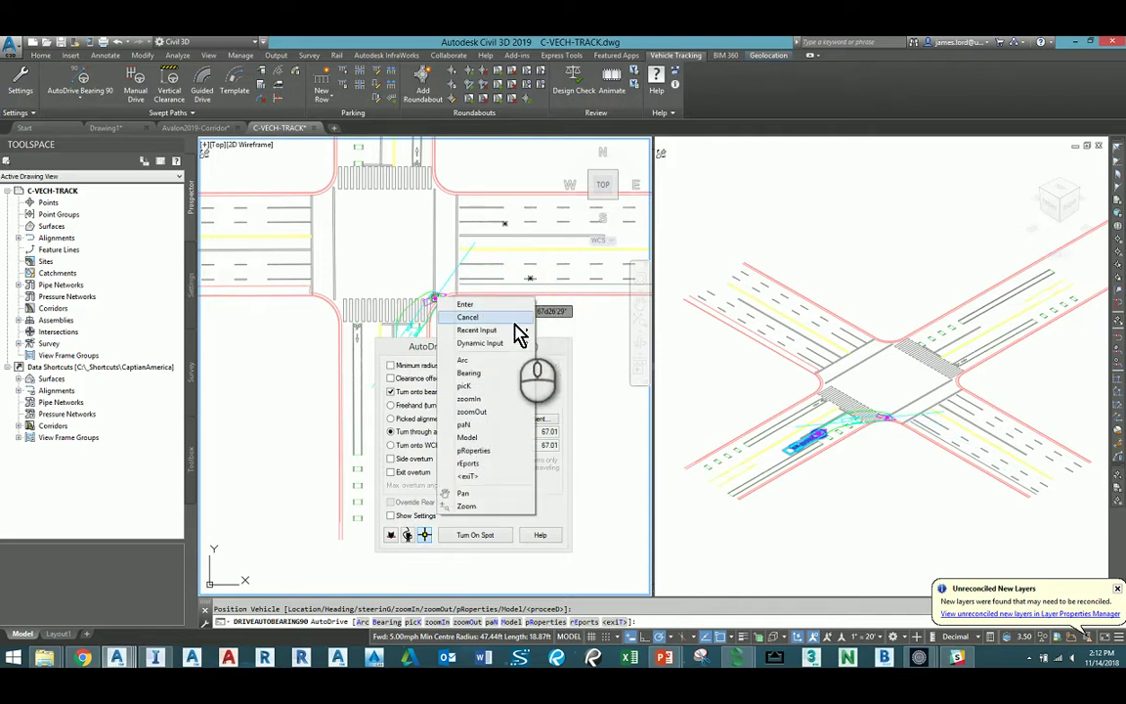
left_click(513, 305)
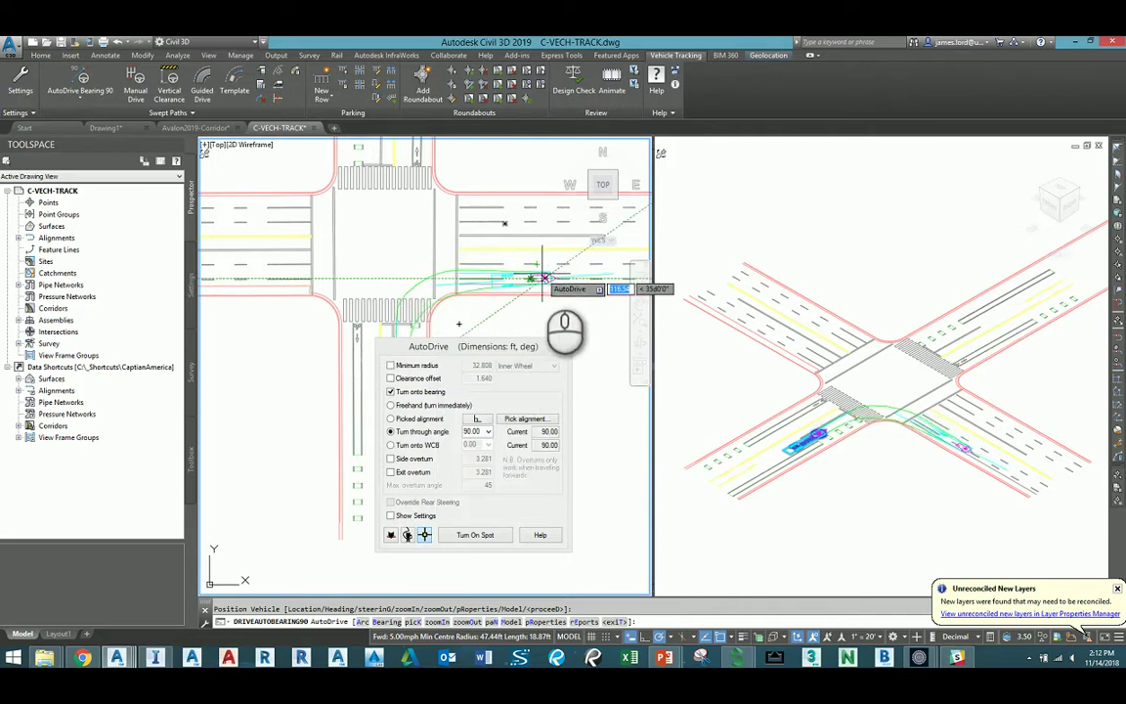
left_click(544, 279)
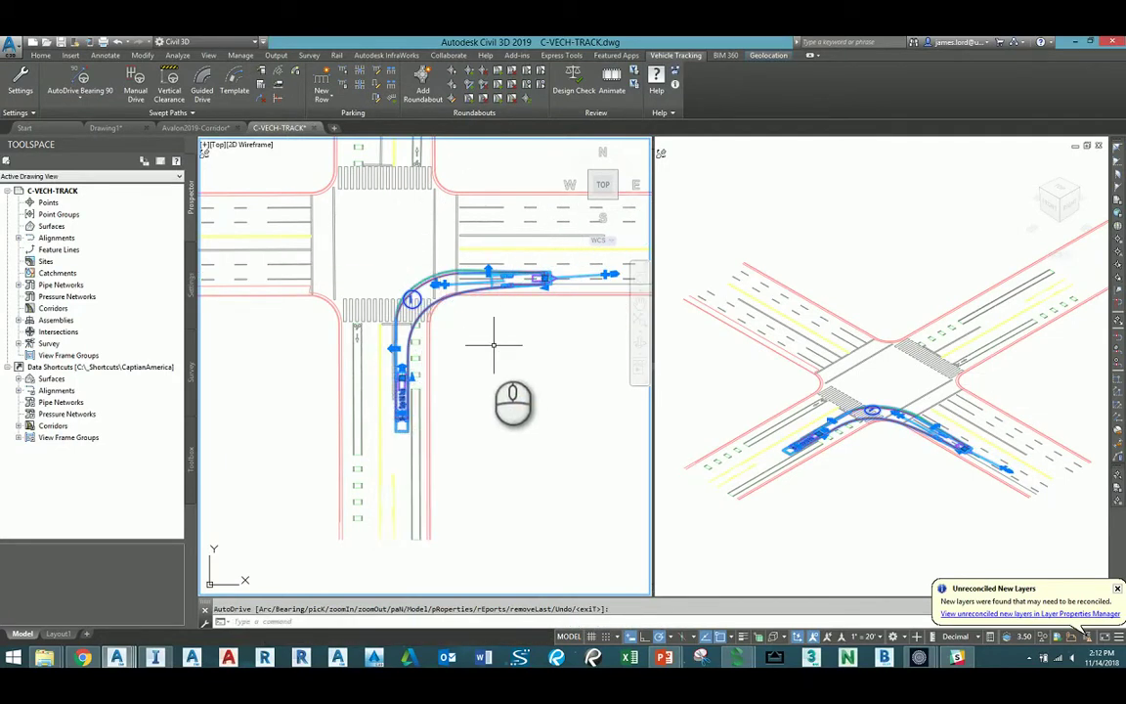
scroll(449, 403, "down", 3)
scroll(450, 403, "up", 3)
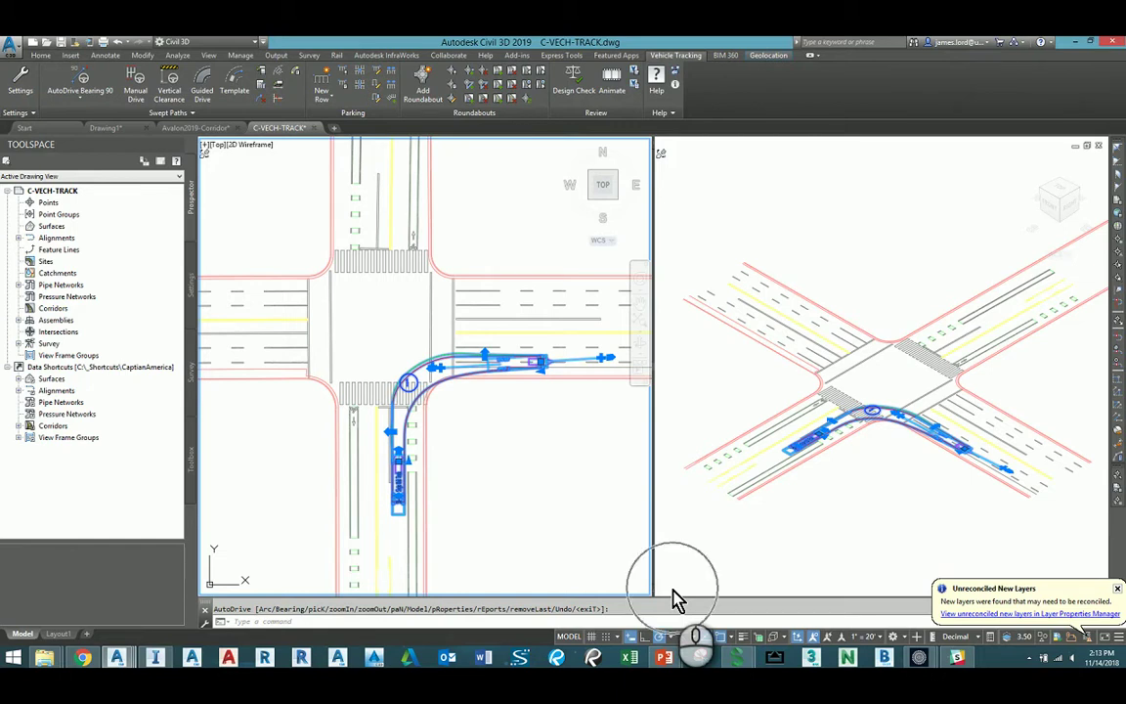
Reshape right-turn path 1 by moving its exit heading grip north and shifting the truck's end position away from the south curb.
key("Escape")
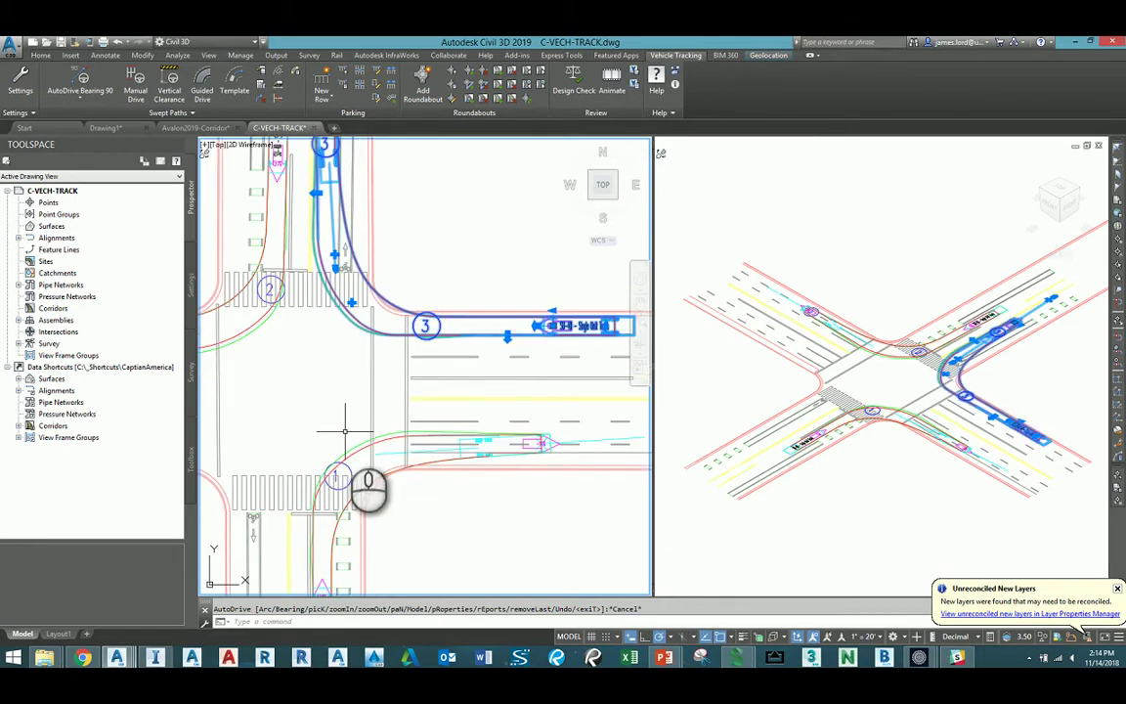
scroll(384, 454, "up", 4)
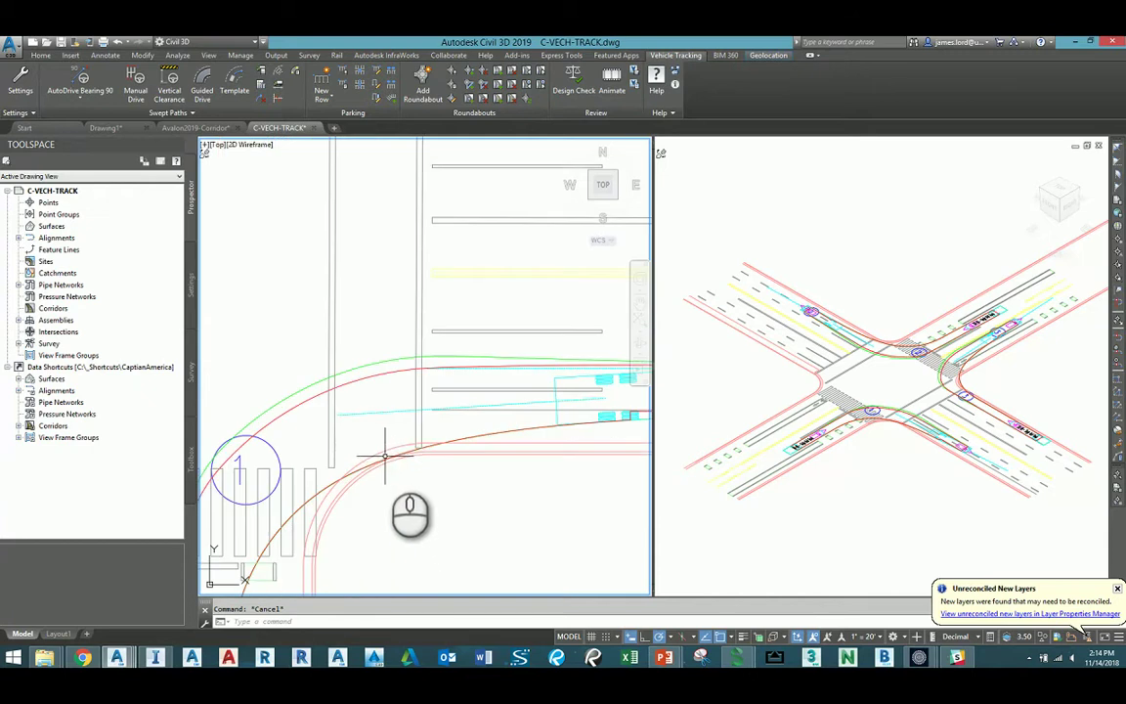
left_click(456, 440)
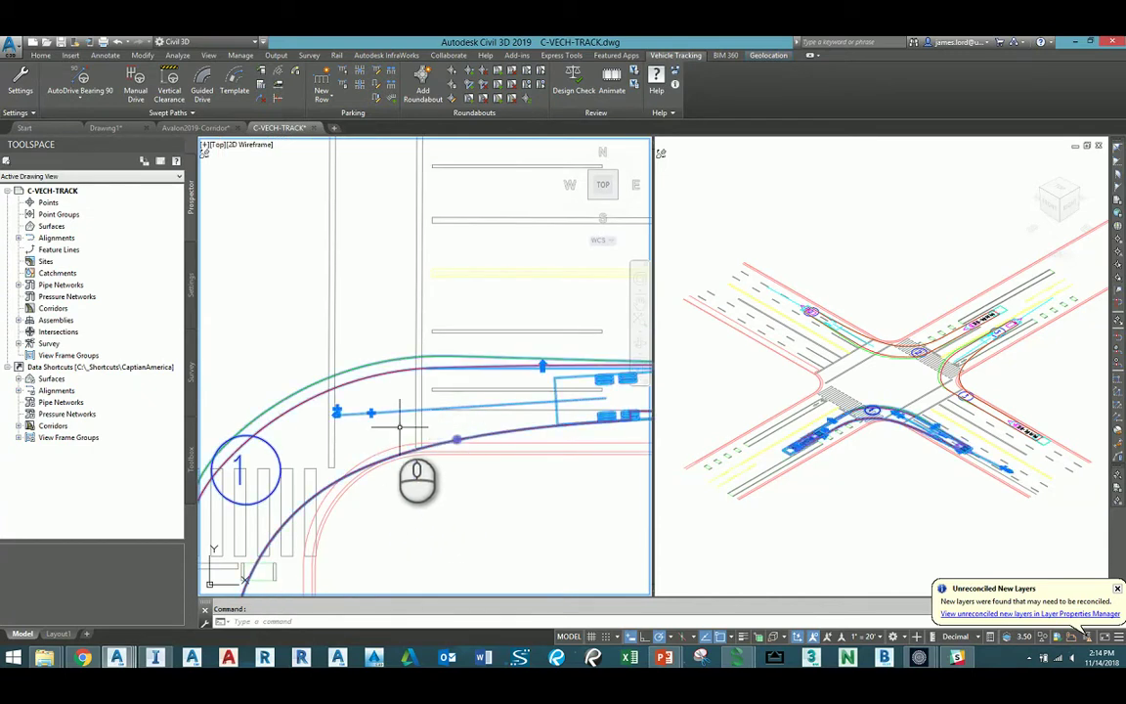
scroll(368, 412, "down", 4)
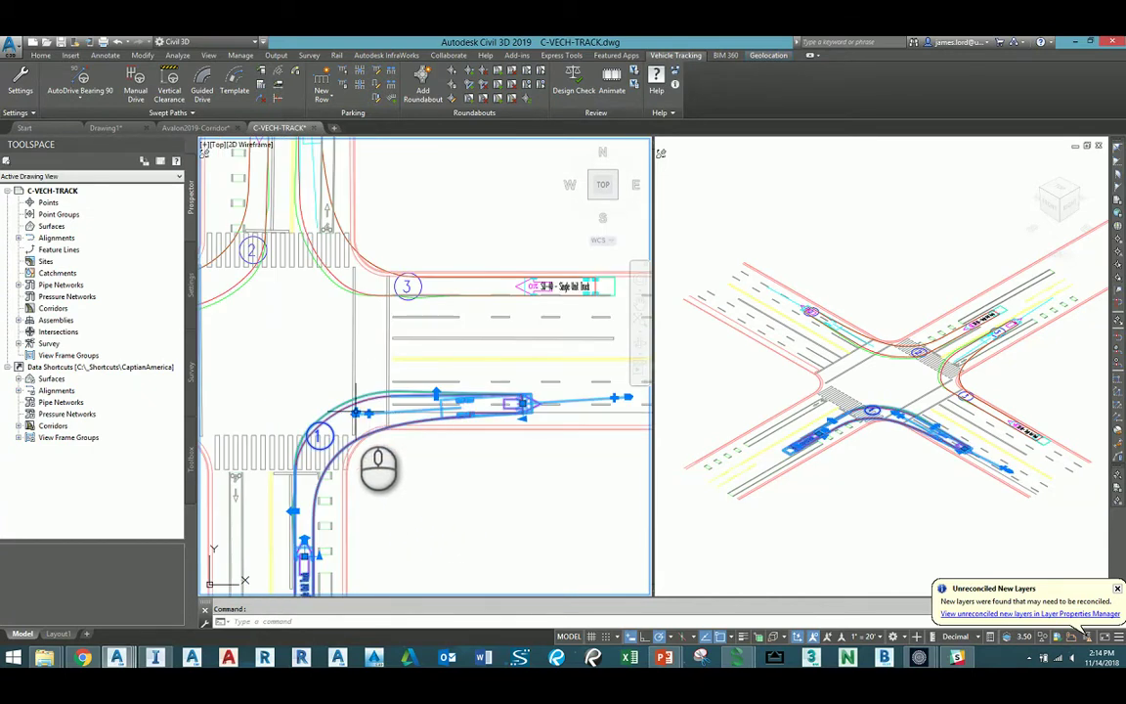
left_click(355, 412)
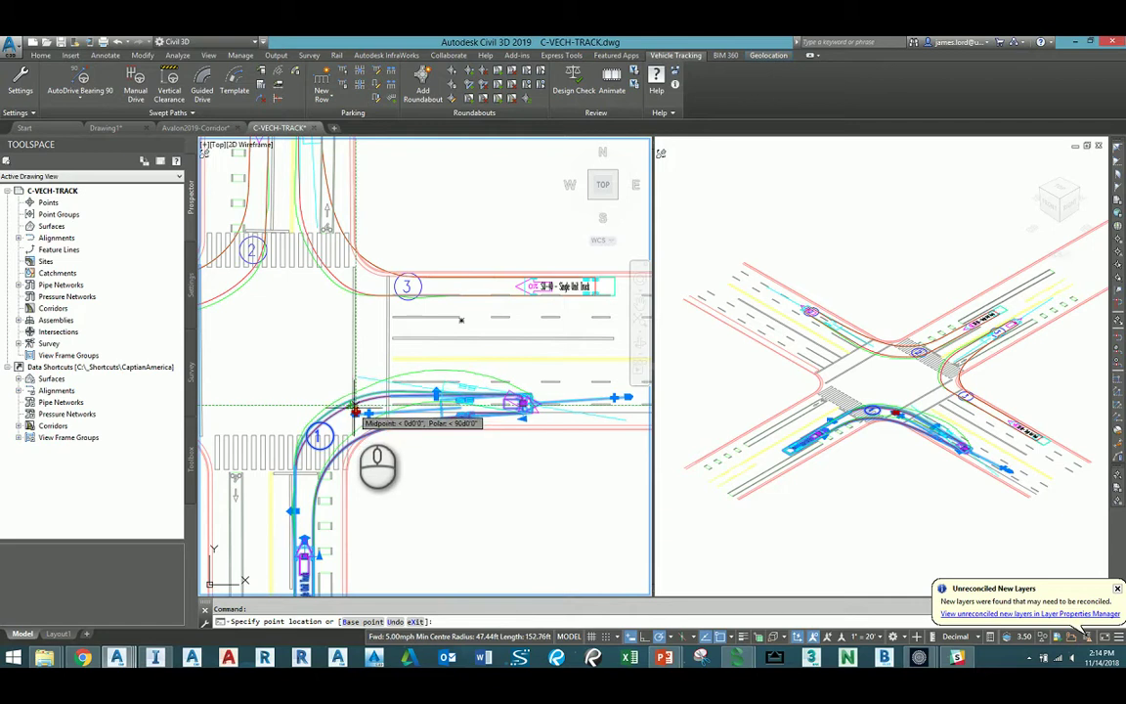
scroll(370, 405, "up", 3)
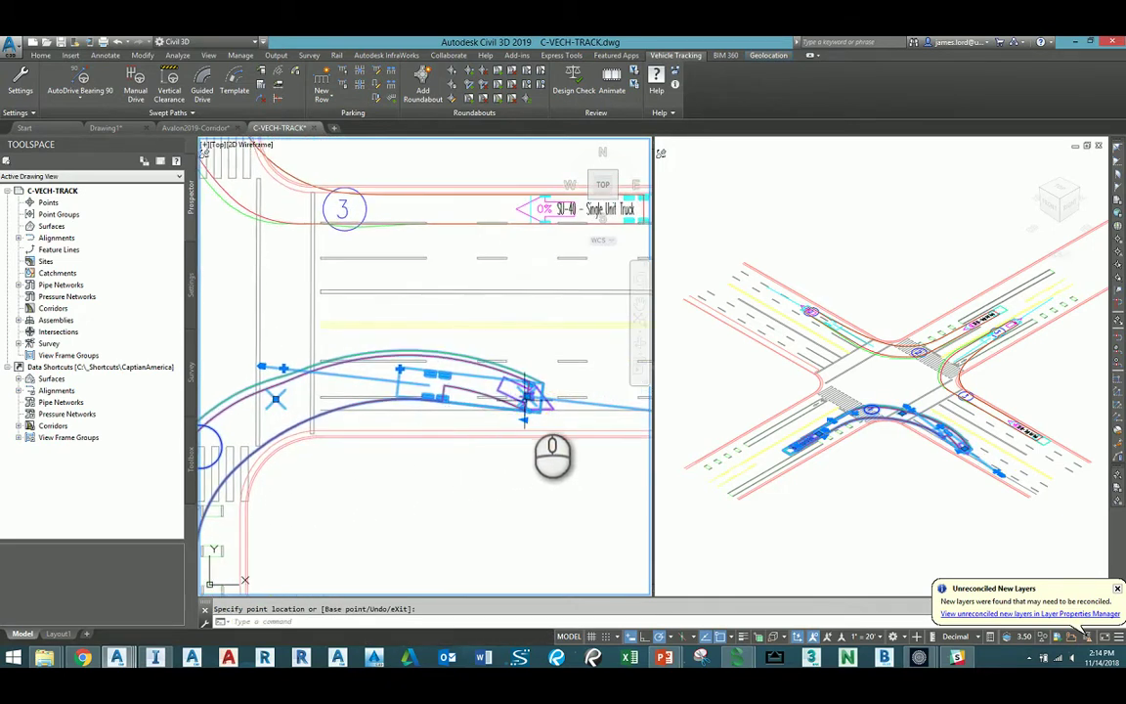
left_click(543, 367)
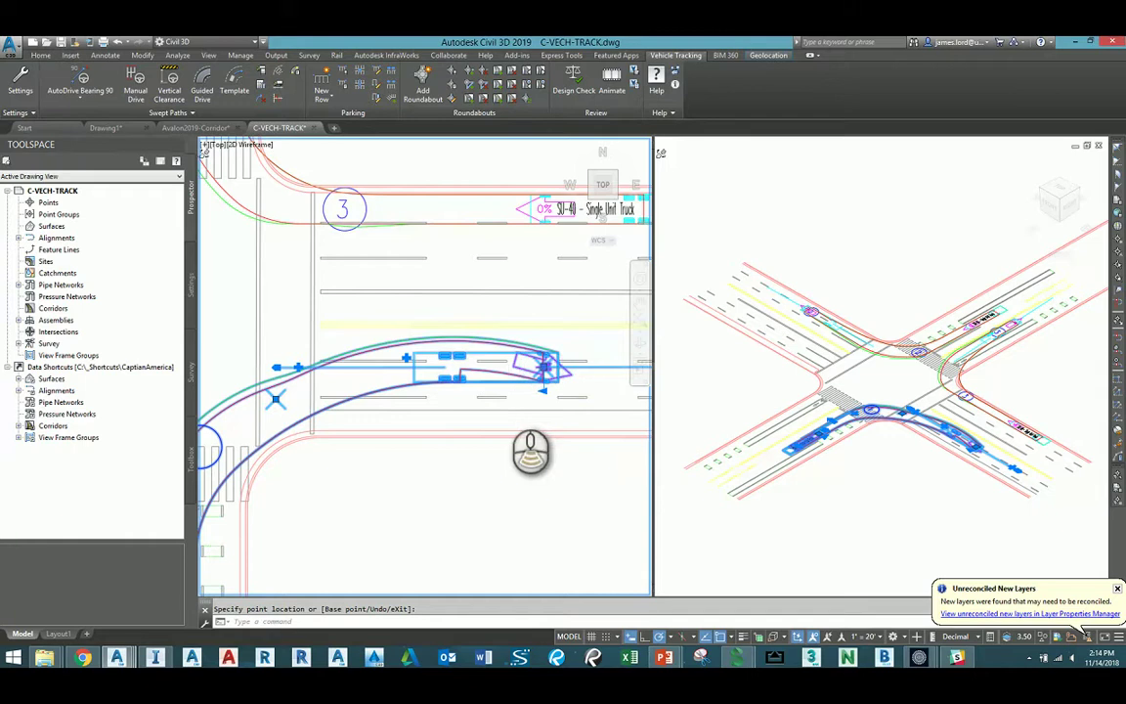
middle_click_drag(502, 395, 439, 389)
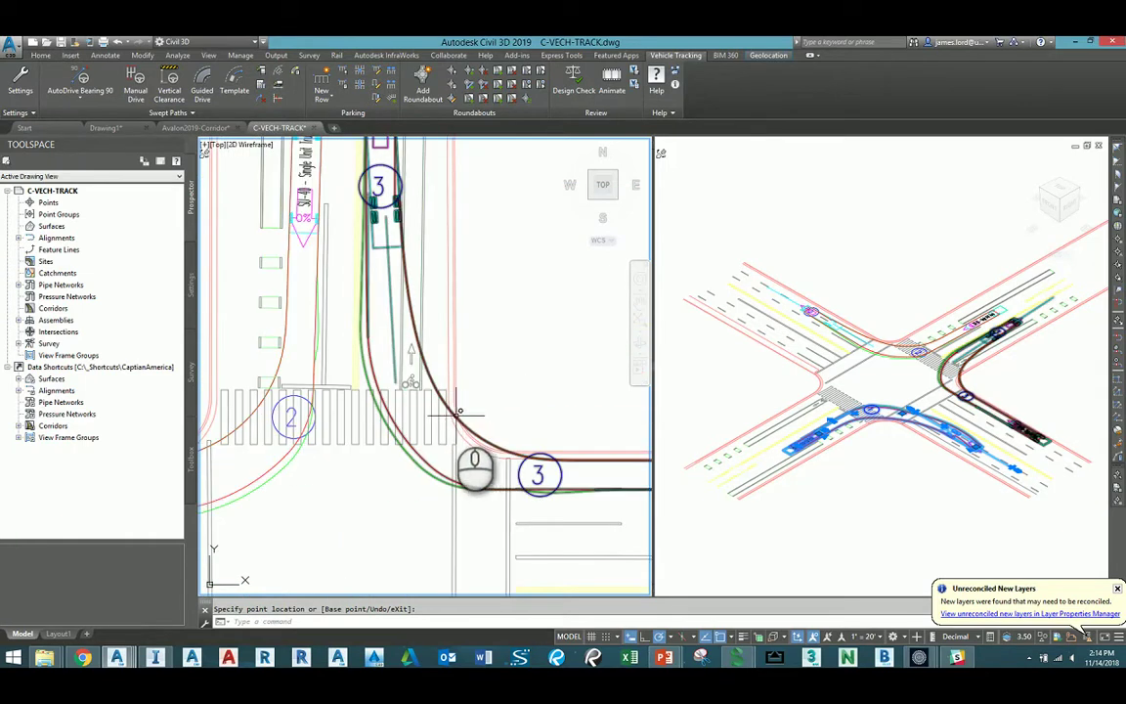
Adjust the side overturn of right-turn path 3 on the east leg, moving its grip south to swing the truck wider before the turn.
key("Return")
scroll(456, 413, "down", 2)
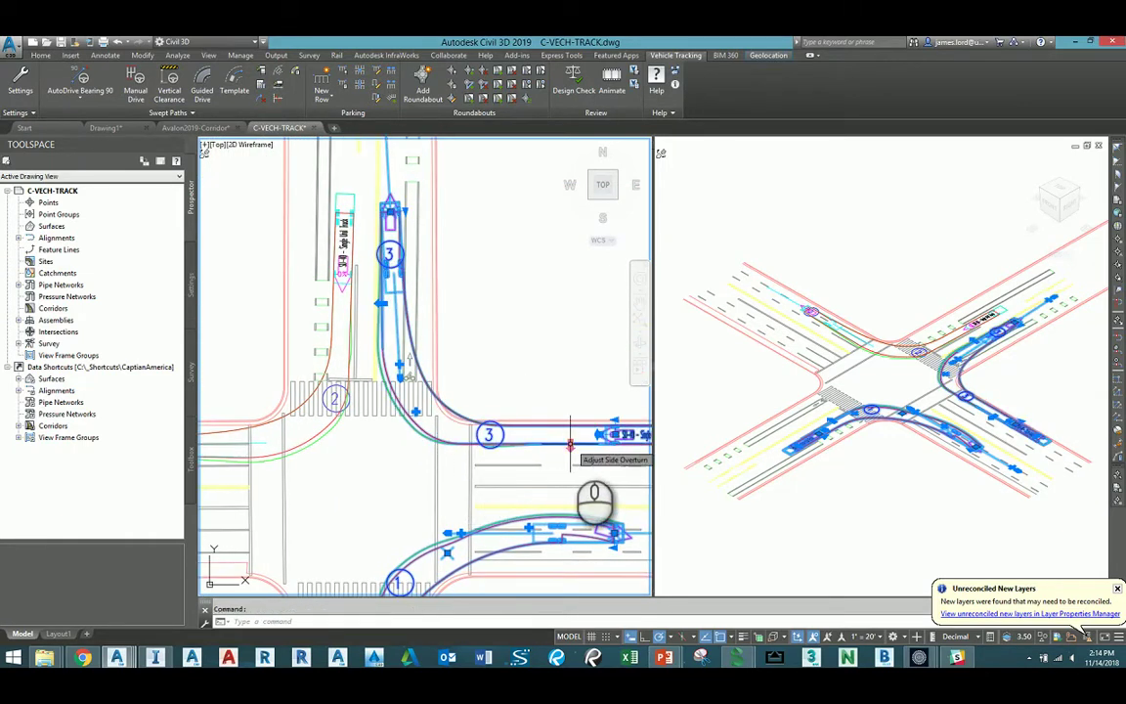
left_click(571, 445)
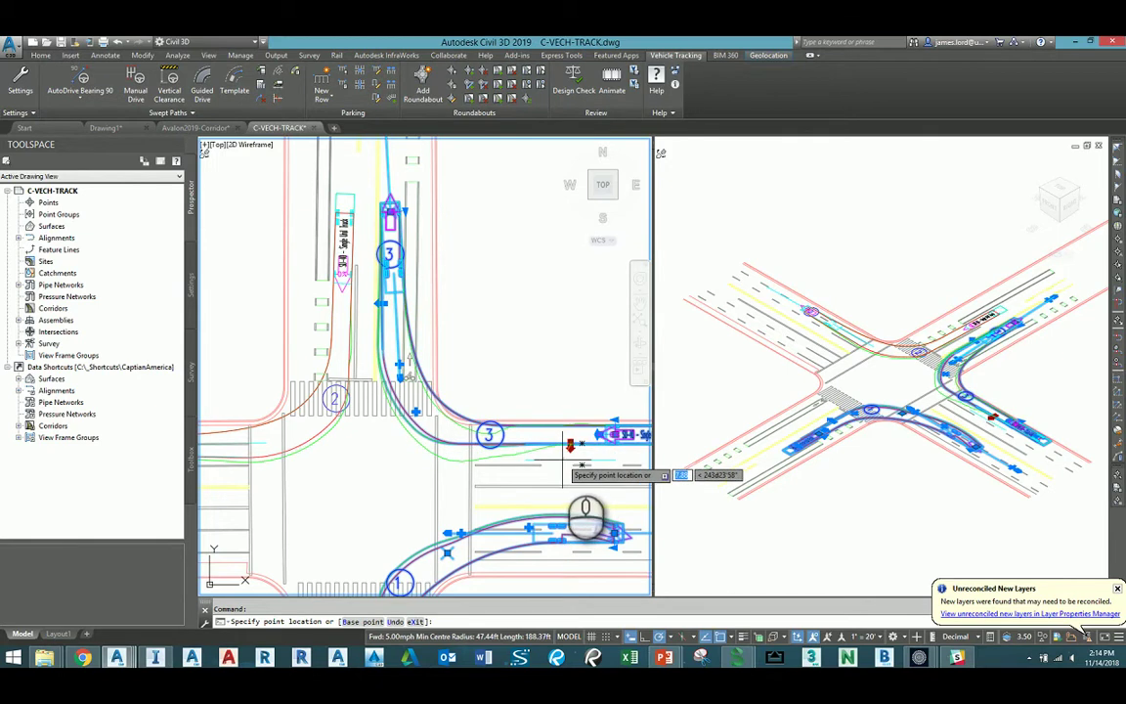
left_click(477, 447)
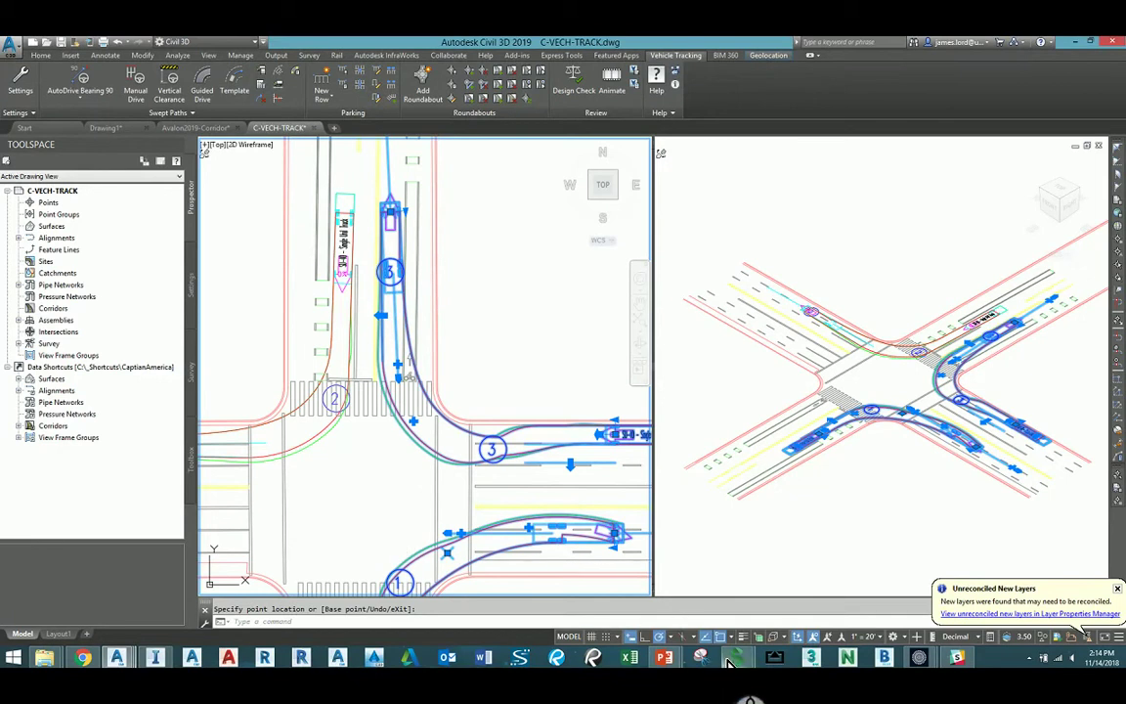
Try inserting a target point in the bend of path 3 and shifting it toward the north leg's crosswalk, and undo the change.
middle_click_drag(423, 457, 445, 427)
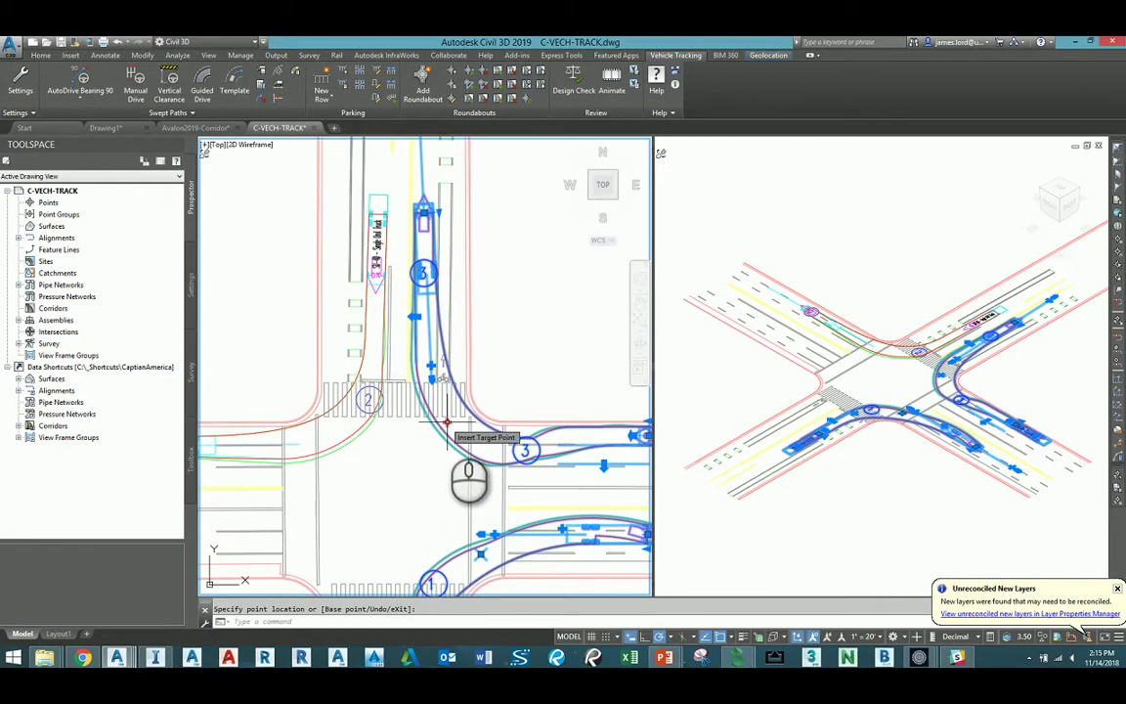
left_click(446, 422)
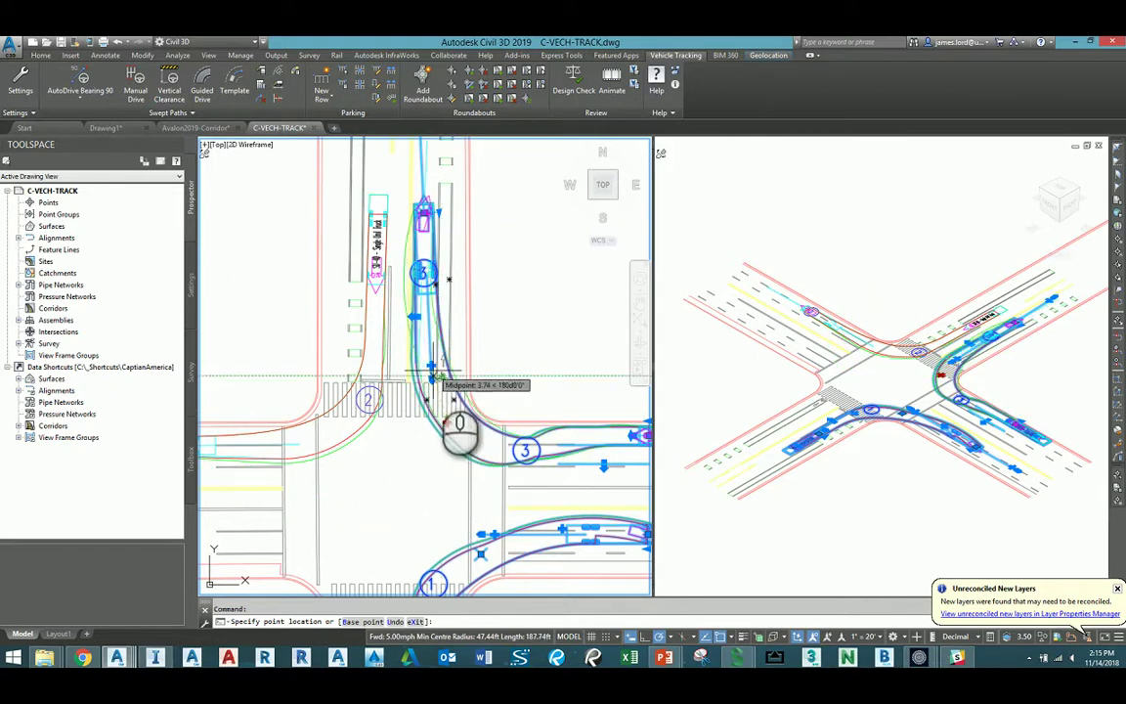
key("Escape")
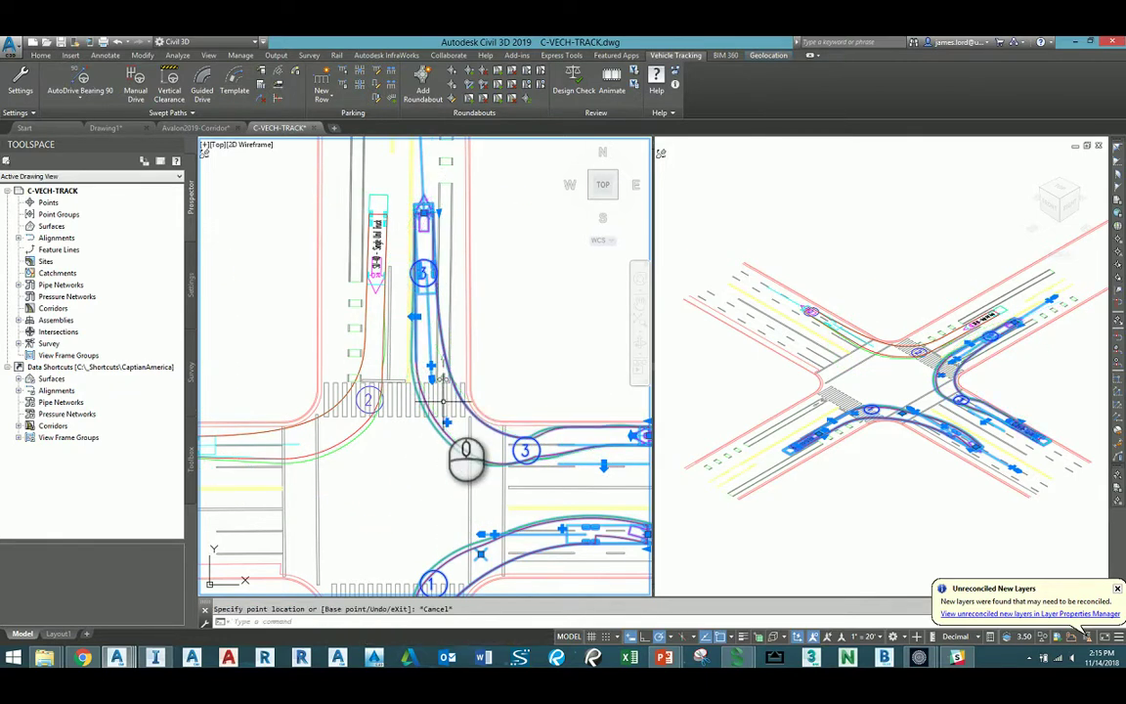
left_click(445, 424)
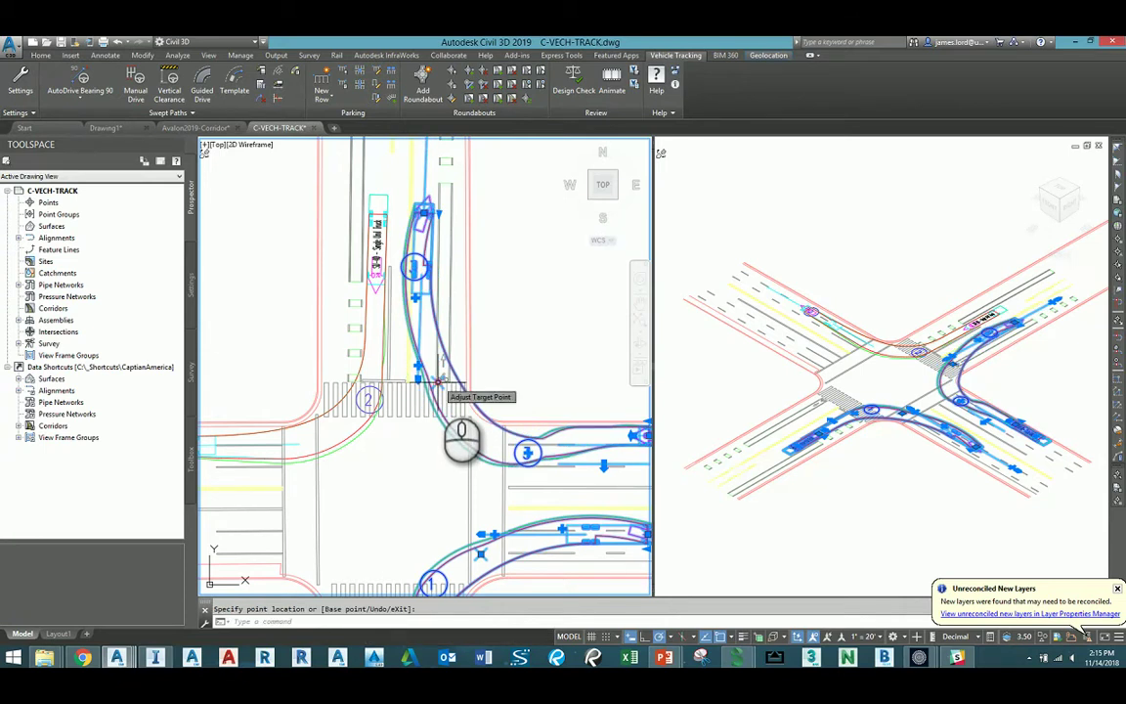
key("ctrl+z")
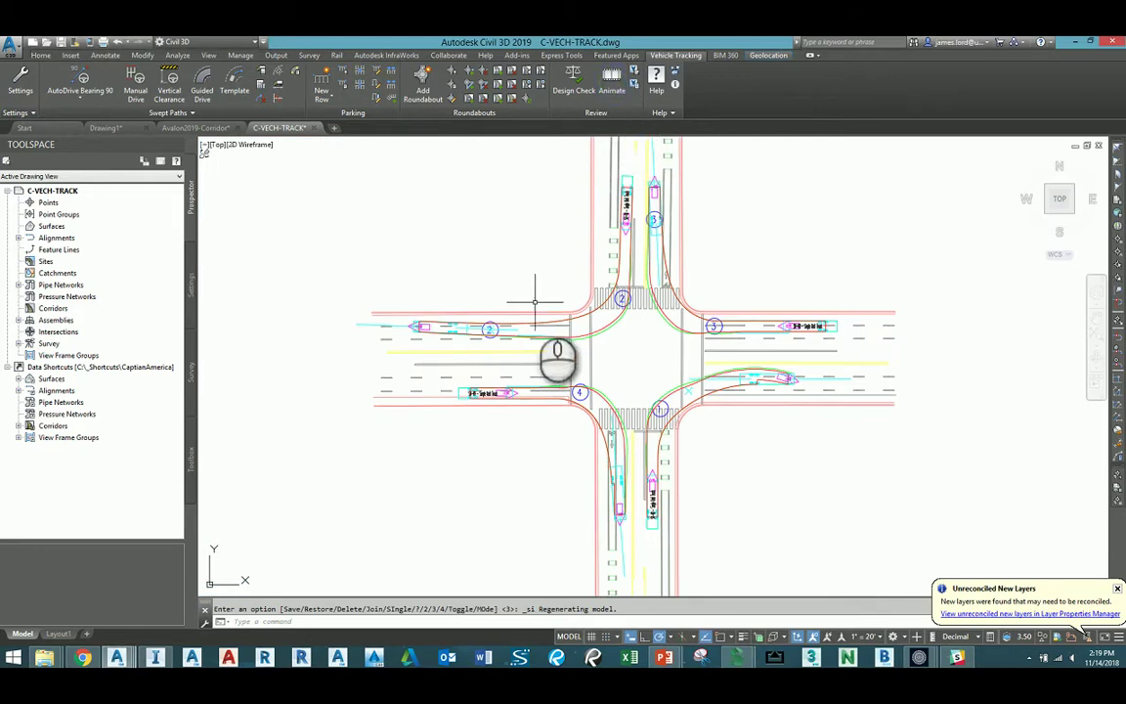
Play the Vehicle Tracking animation at 4x speed in a 3D camera view that follows the SU-40 truck on path 1.
left_click(612, 80)
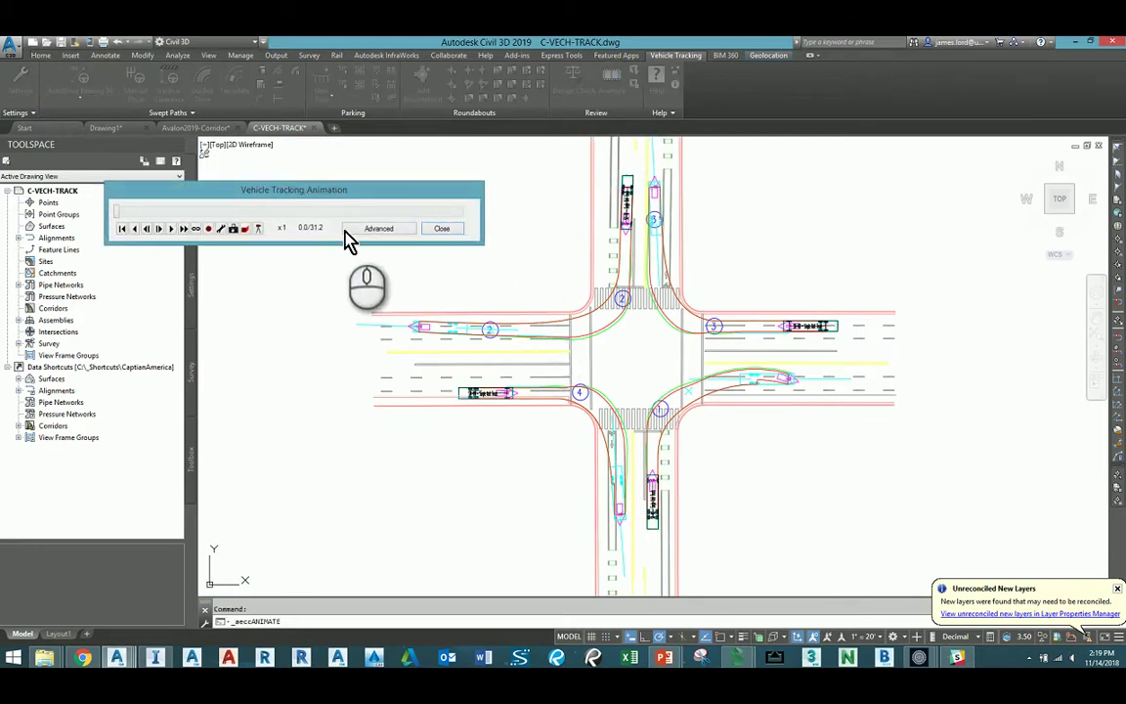
left_click(258, 229)
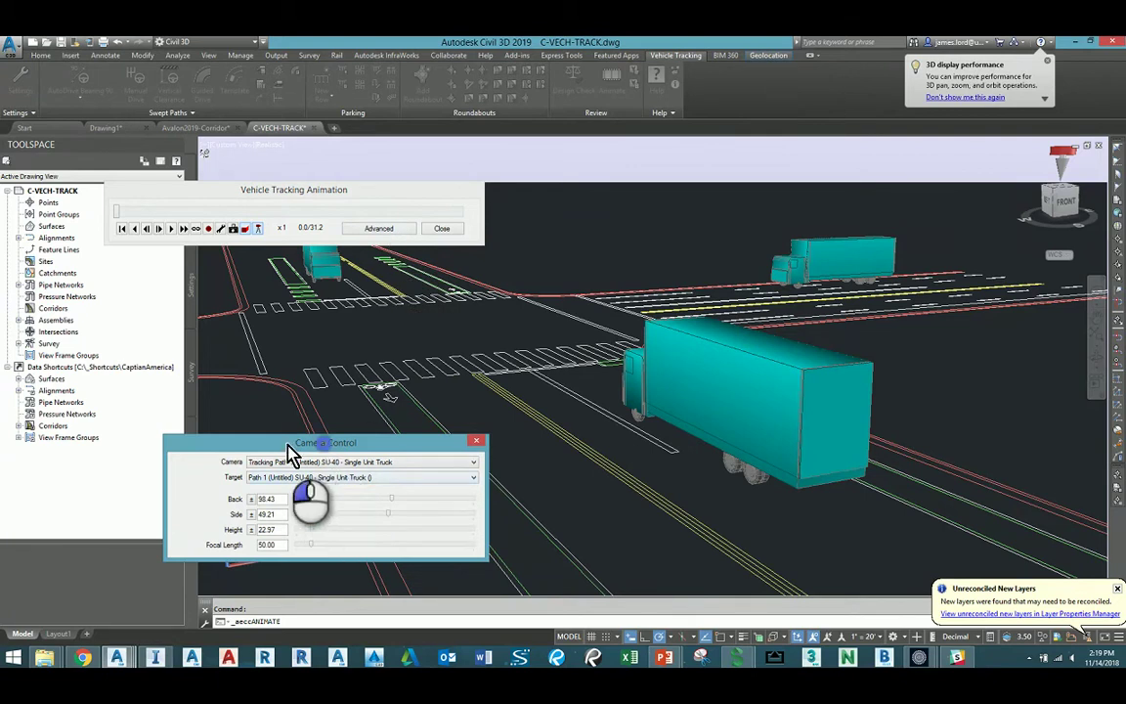
left_click_drag(288, 444, 183, 471)
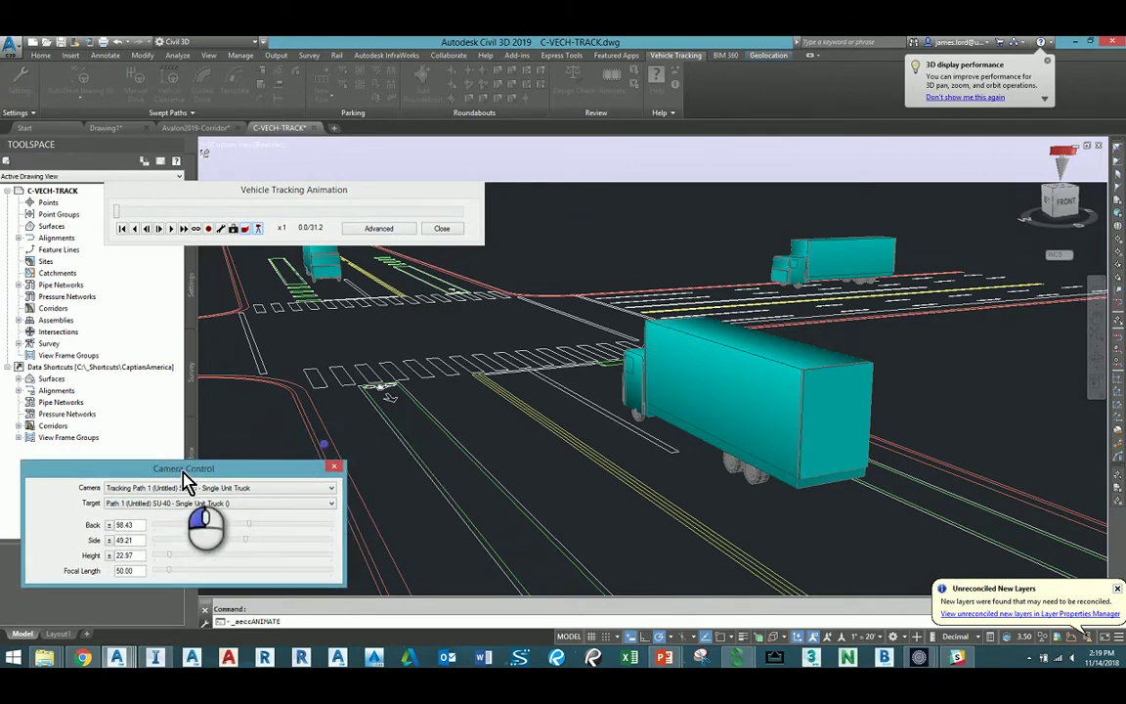
left_click(171, 229)
left_click(182, 229)
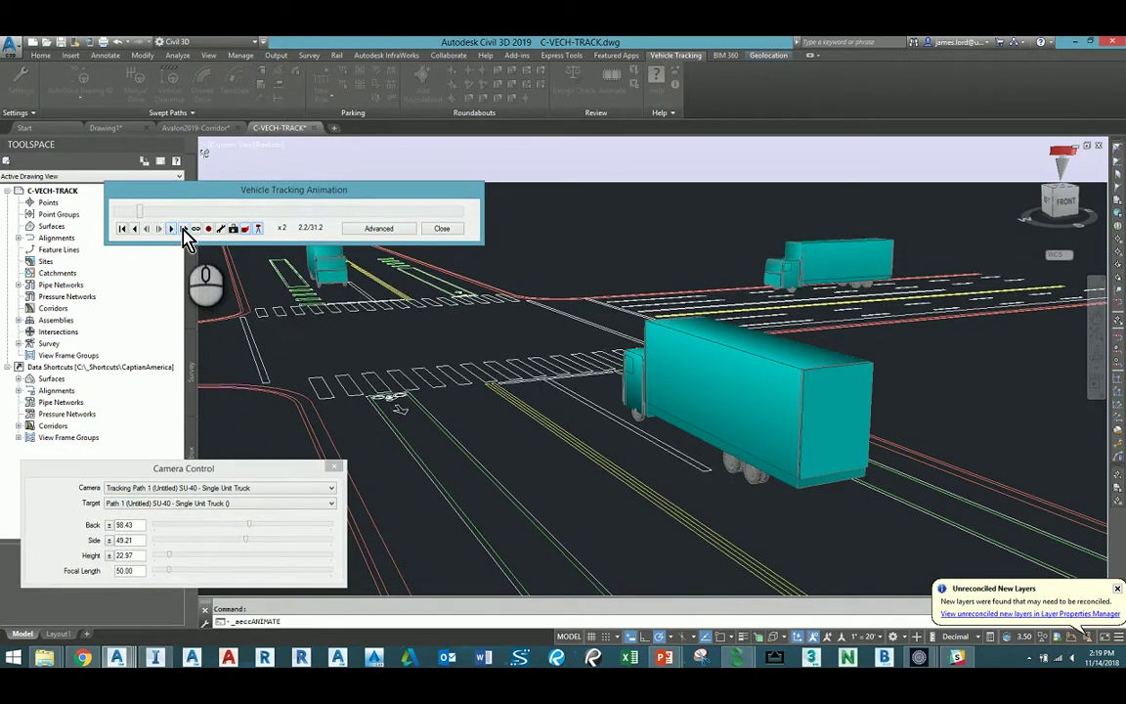
left_click(183, 230)
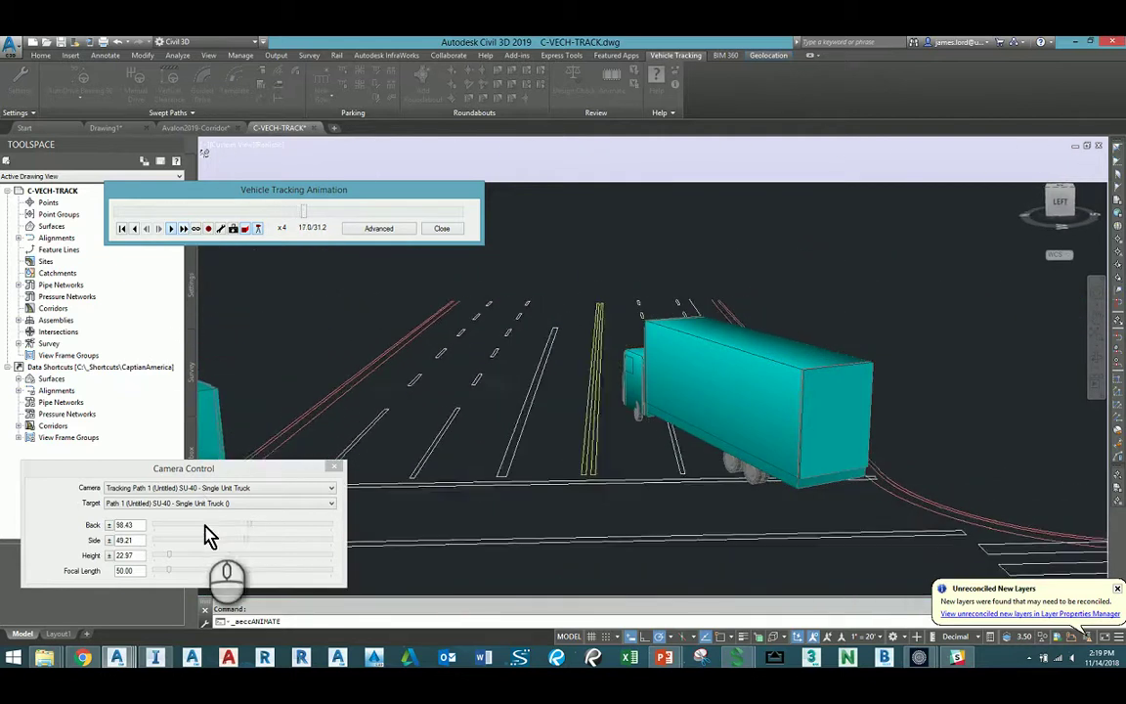
Loop the animation and set the tracking camera's back distance to 353, side offset to 336 and height to 169, overlooking the intersection.
left_click(250, 525)
left_click_drag(250, 528, 270, 535)
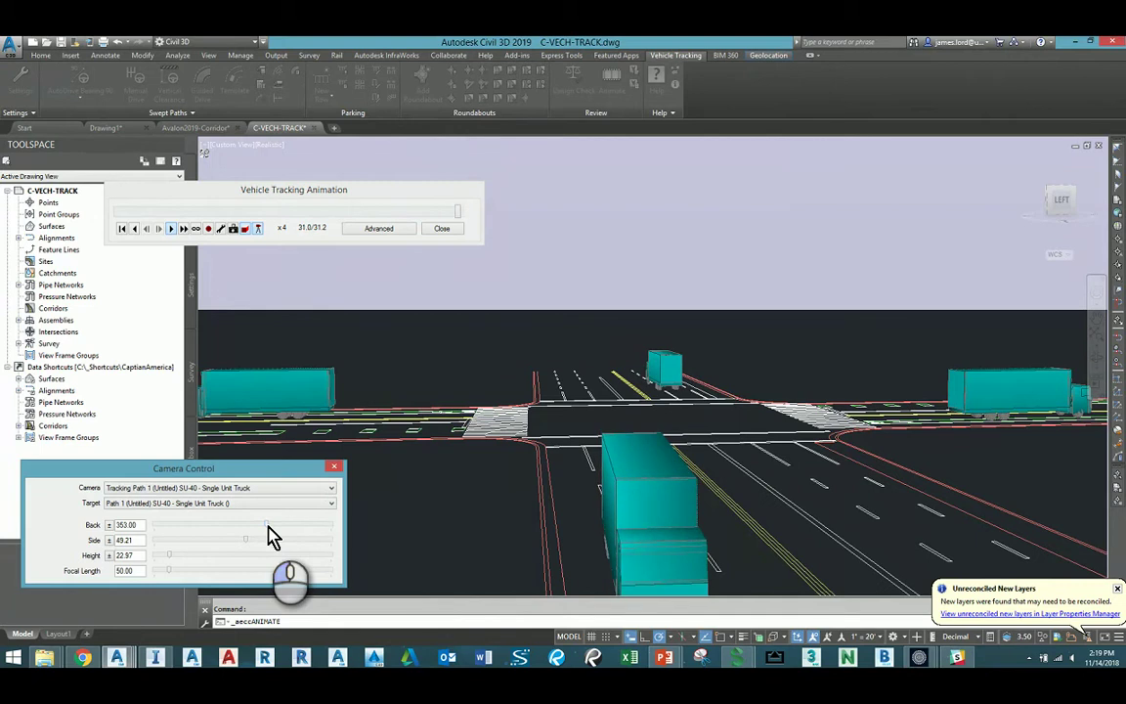
left_click(194, 228)
left_click(171, 229)
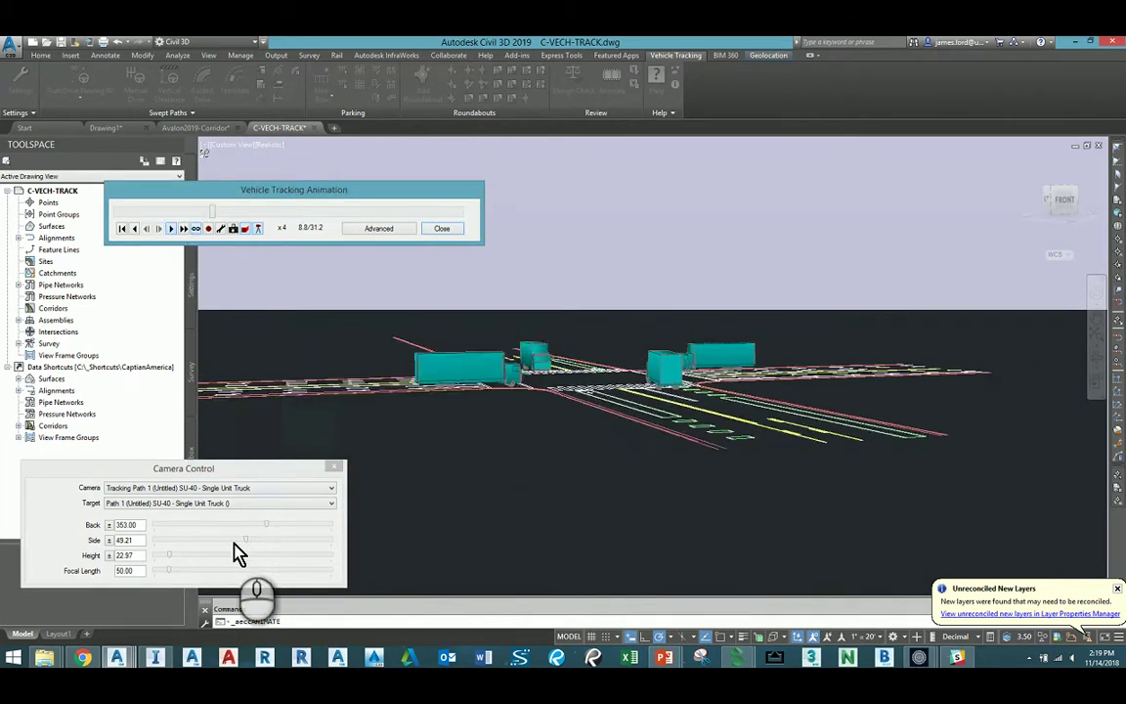
left_click_drag(246, 540, 266, 544)
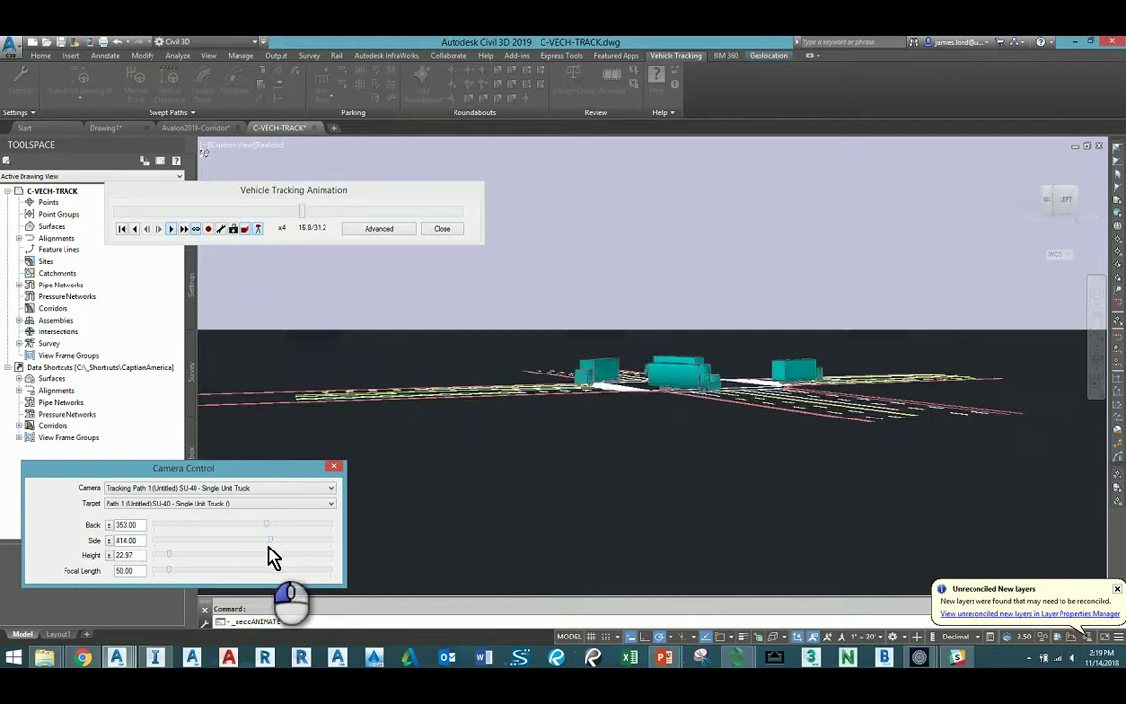
left_click_drag(168, 555, 189, 565)
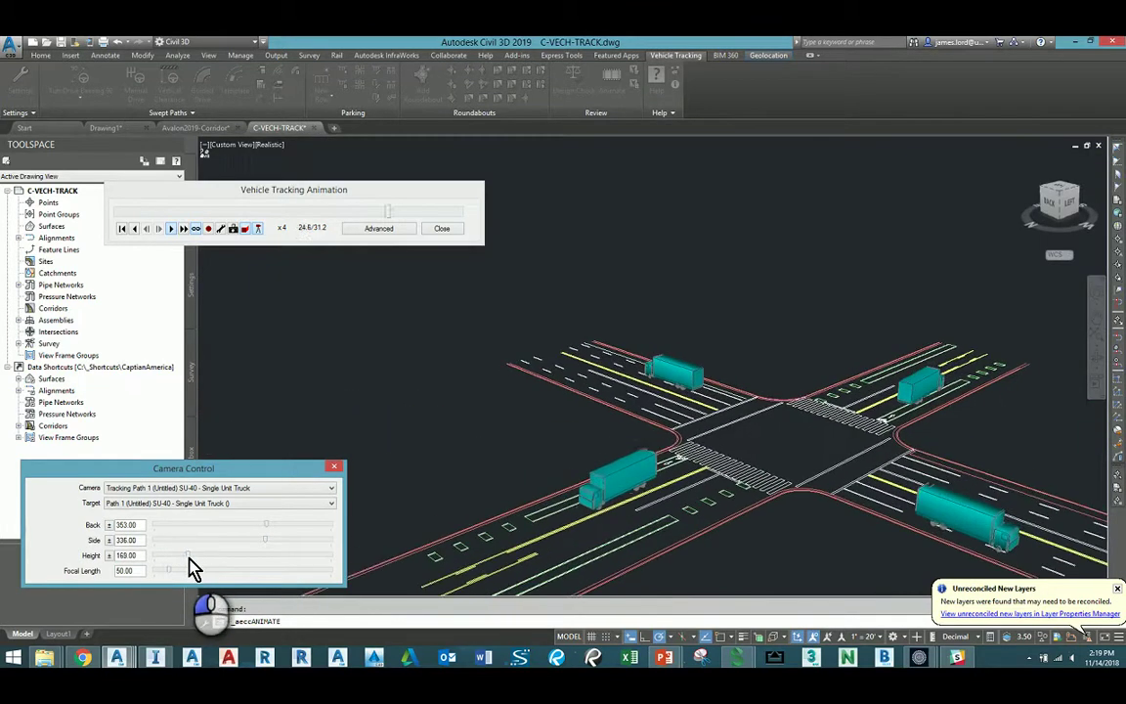
left_click(183, 229)
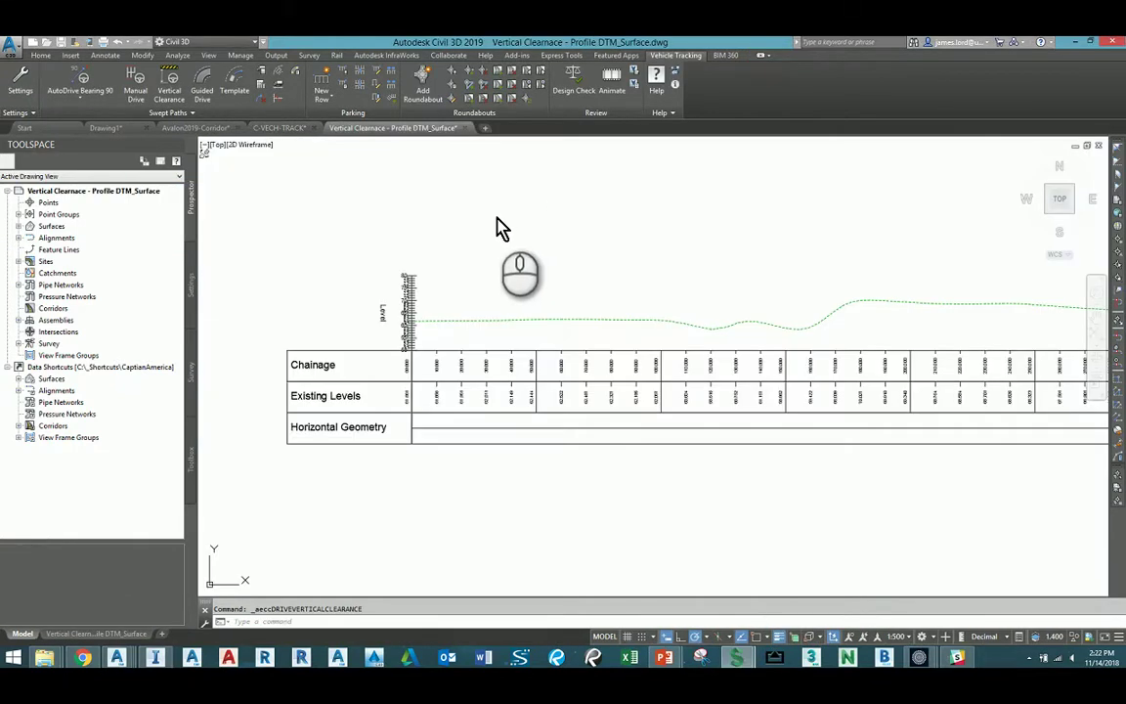
Check the object style in the longsection profile view's properties and close them without changes.
left_click(430, 319)
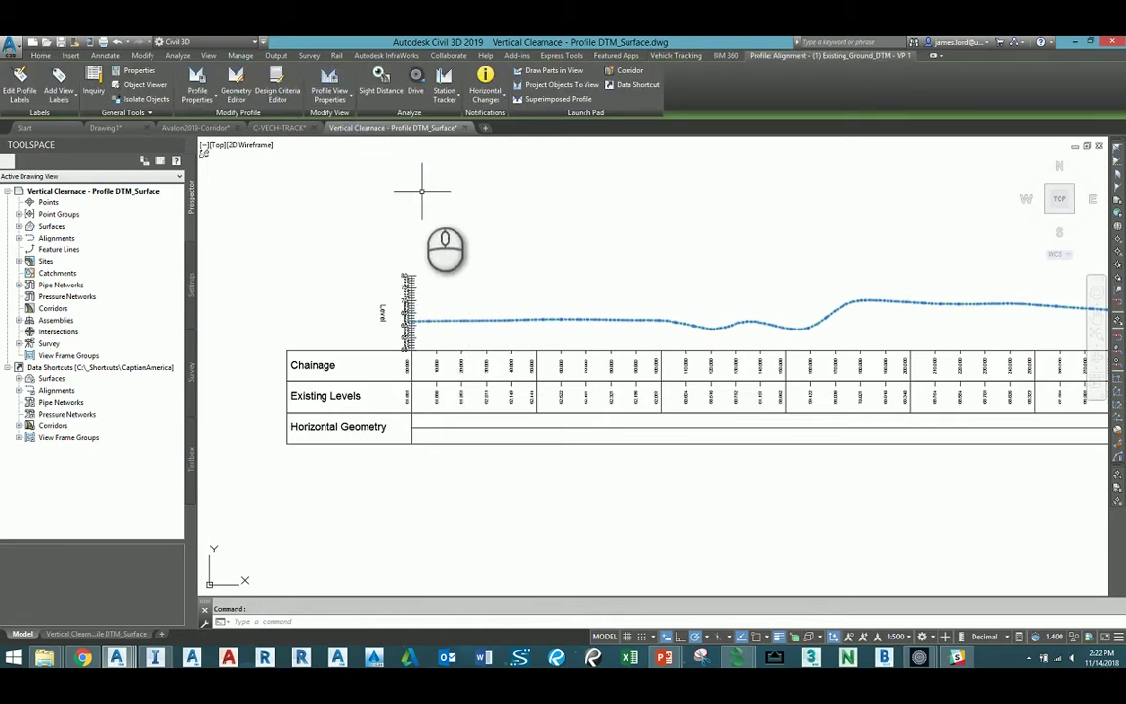
key("Escape")
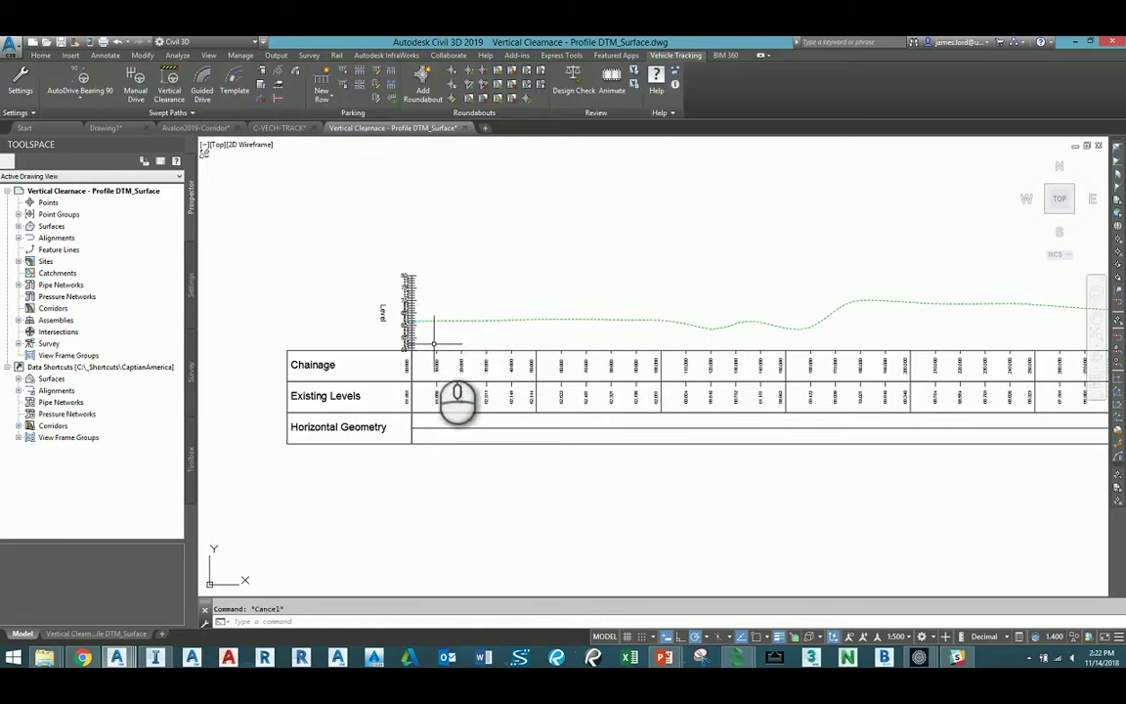
left_click(410, 337)
right_click(450, 257)
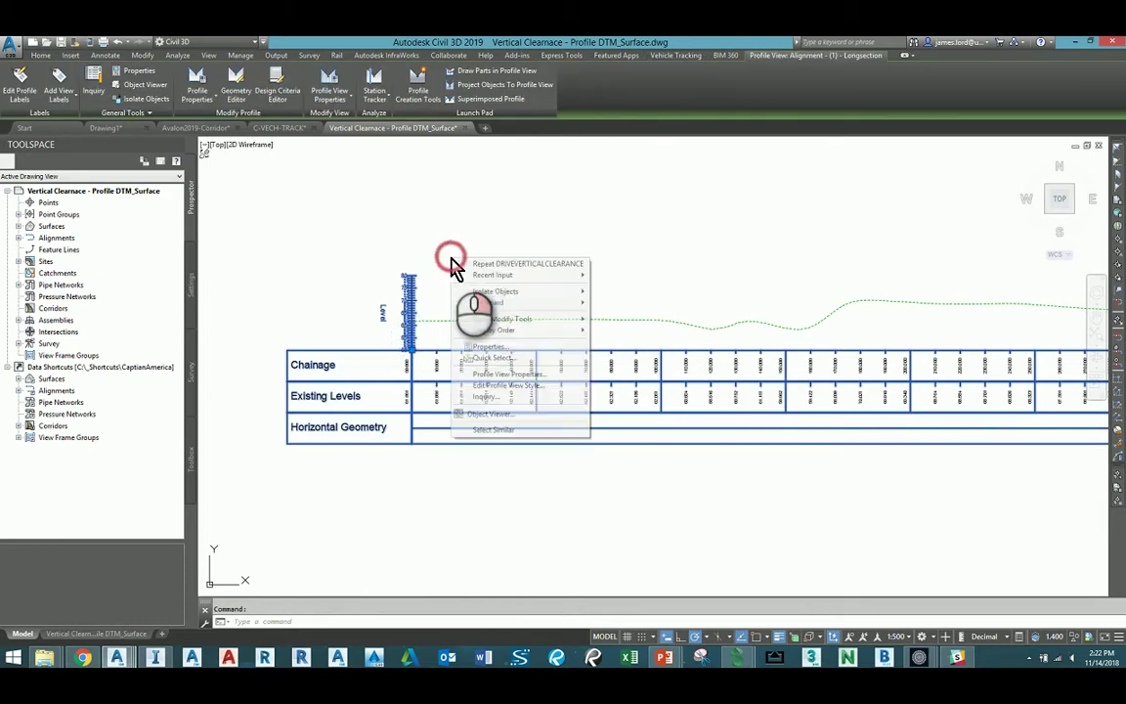
left_click(508, 374)
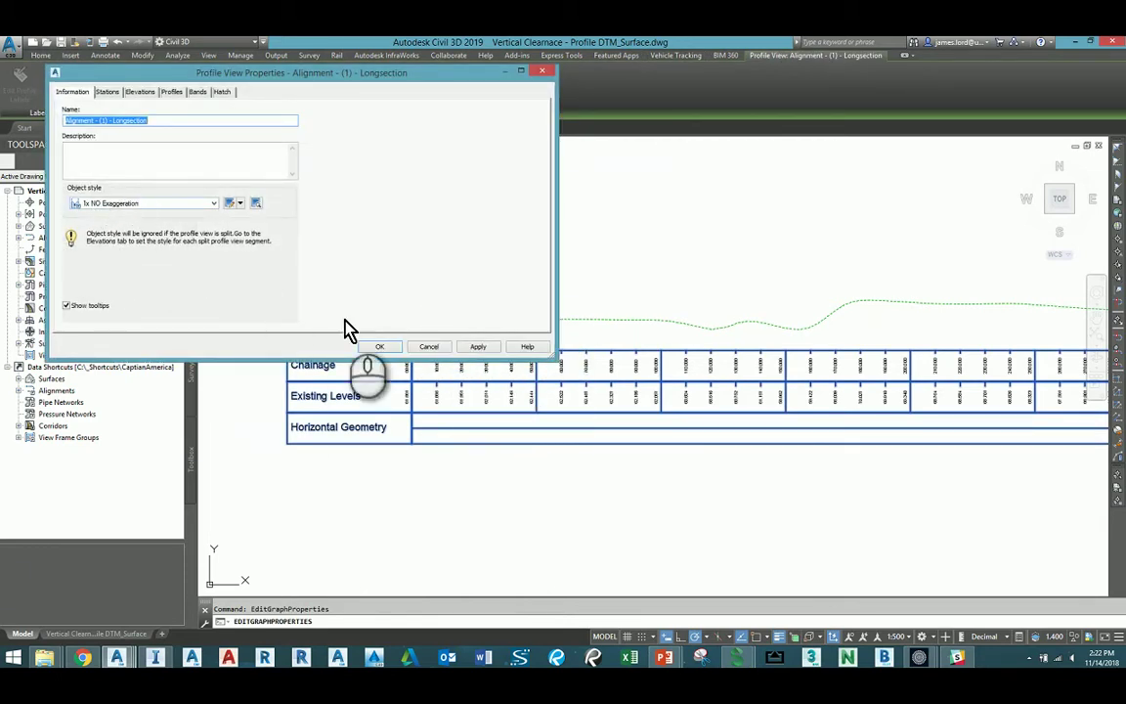
left_click(428, 346)
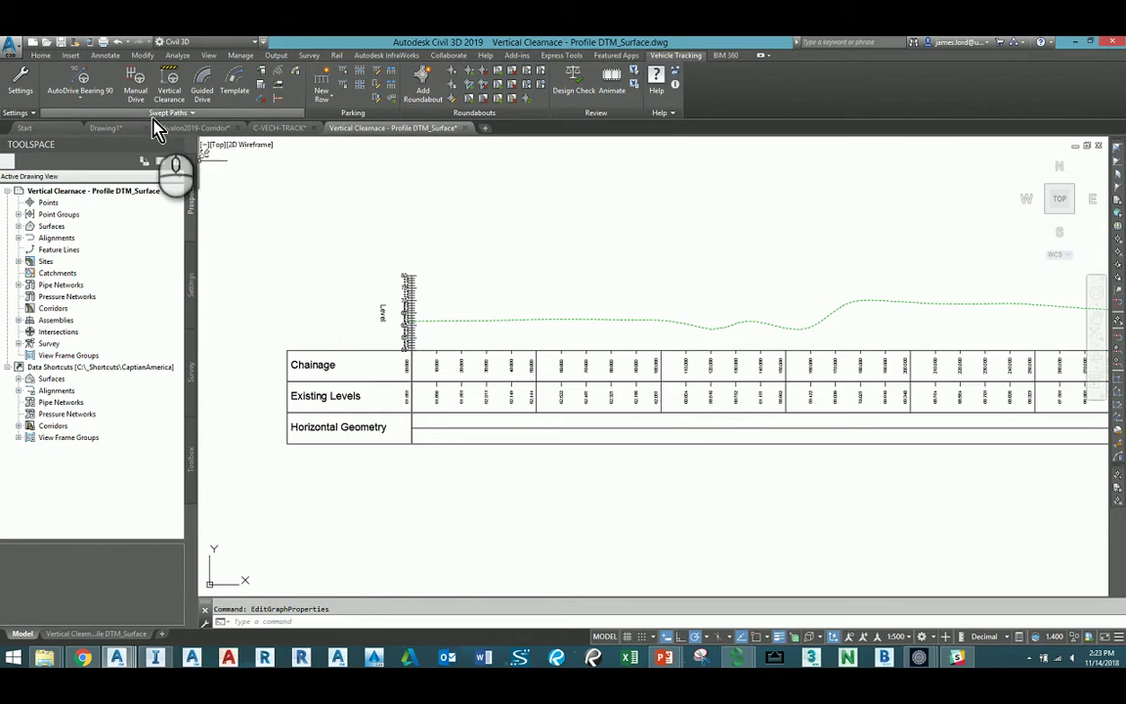
Run a vertical clearance analysis on the existing ground profile using the default SU-40 Single Unit Truck and its default ground clearance.
left_click(168, 95)
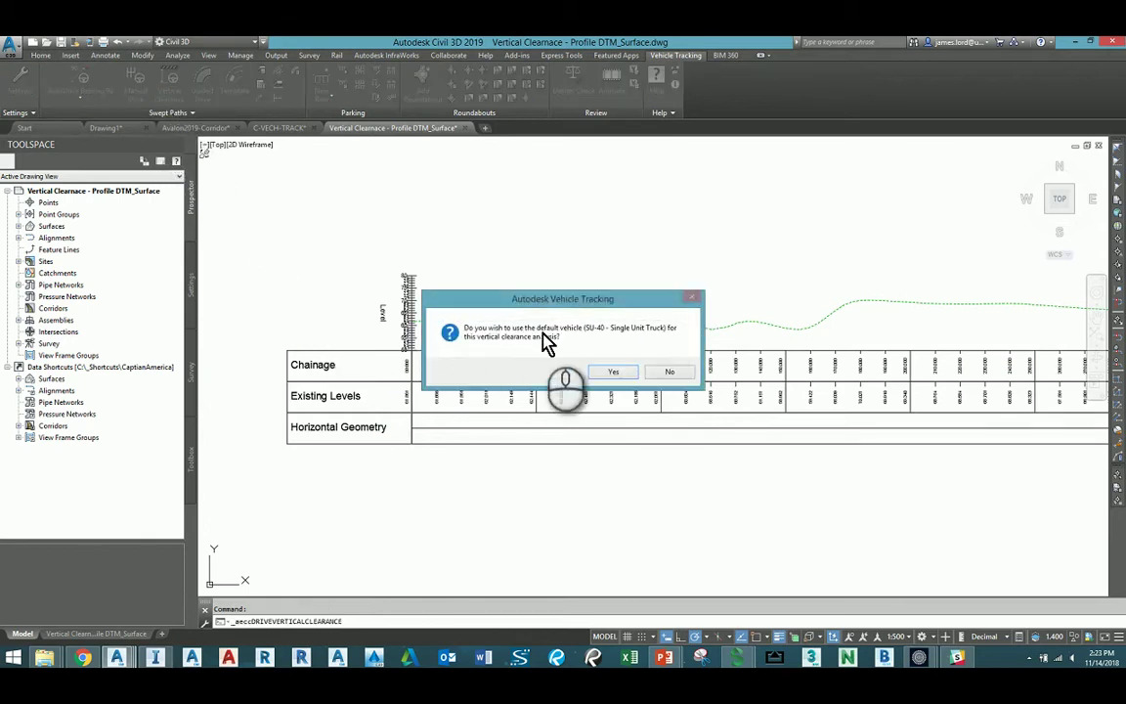
left_click(612, 371)
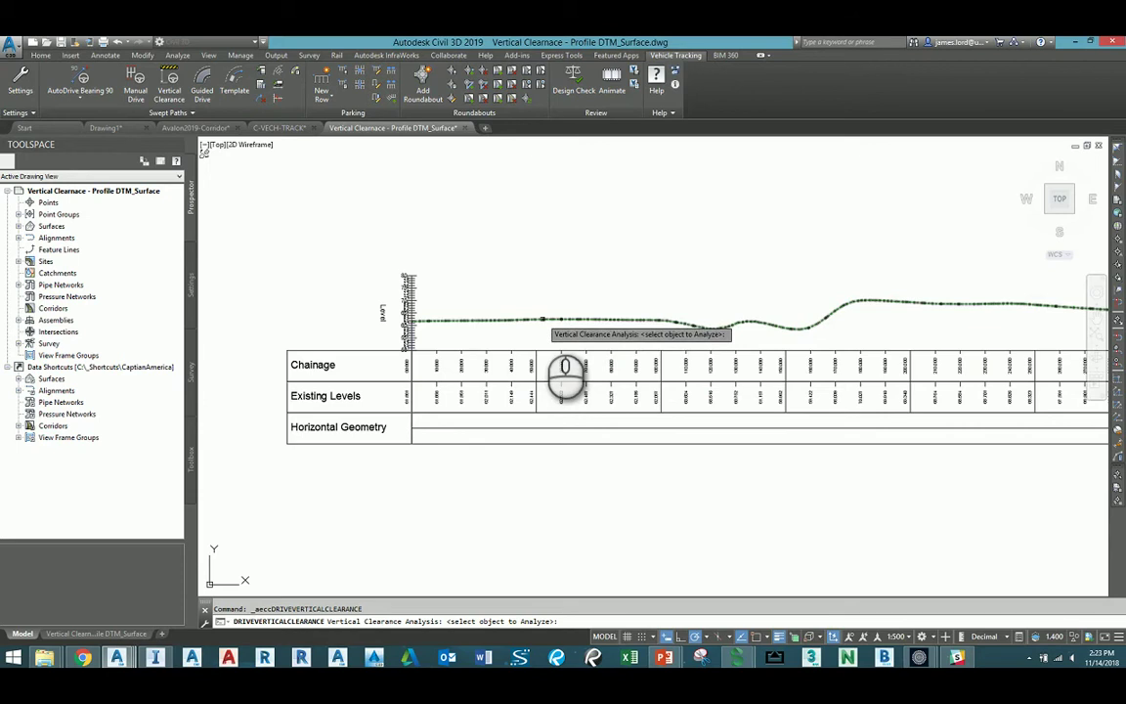
left_click(544, 320)
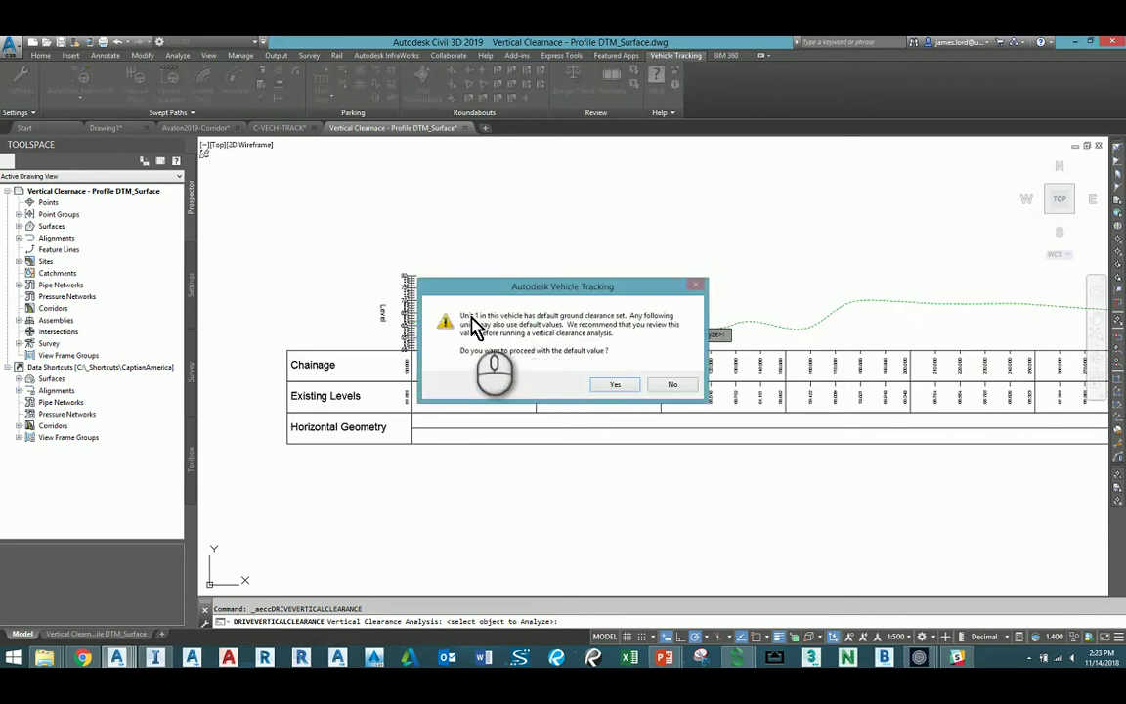
left_click(608, 386)
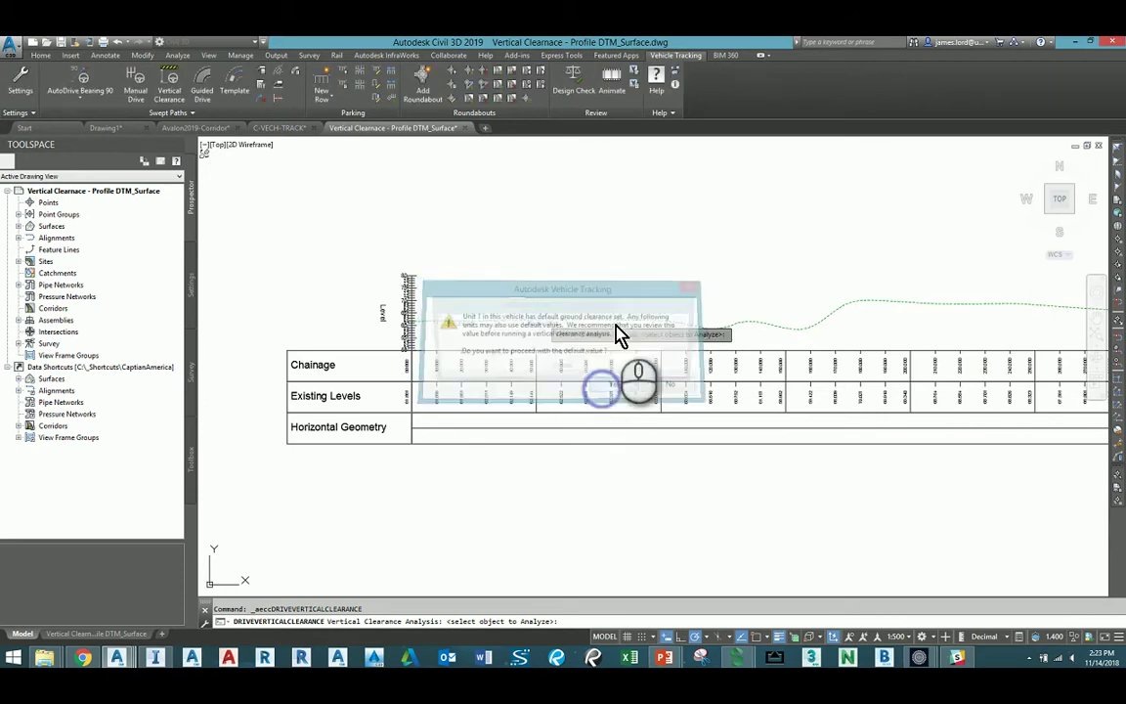
Shorten the vertical clearance path by moving the truck's end position back along the profile from its far end to about chainage 1450.
scroll(747, 342, "down", 4)
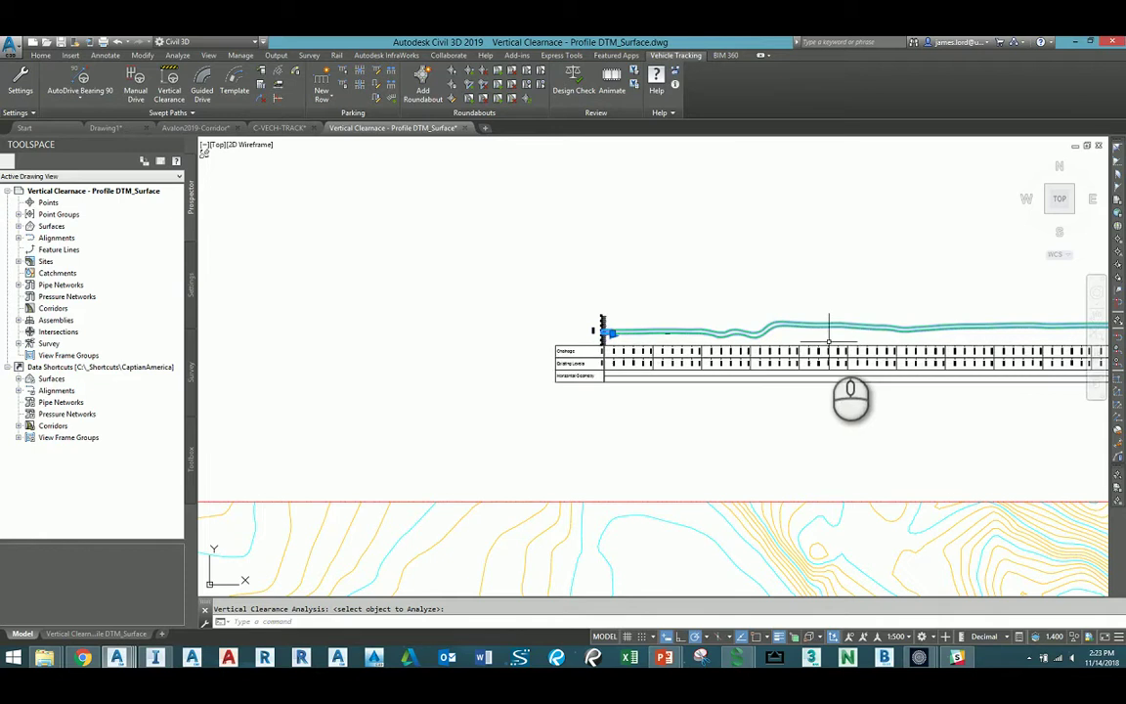
middle_click_drag(829, 338, 557, 374)
middle_click_drag(785, 373, 484, 387)
scroll(793, 342, "up", 2)
middle_click_drag(794, 342, 577, 335)
middle_click_drag(830, 360, 586, 347)
middle_click_drag(691, 349, 558, 356)
scroll(885, 338, "up", 2)
scroll(875, 316, "up", 2)
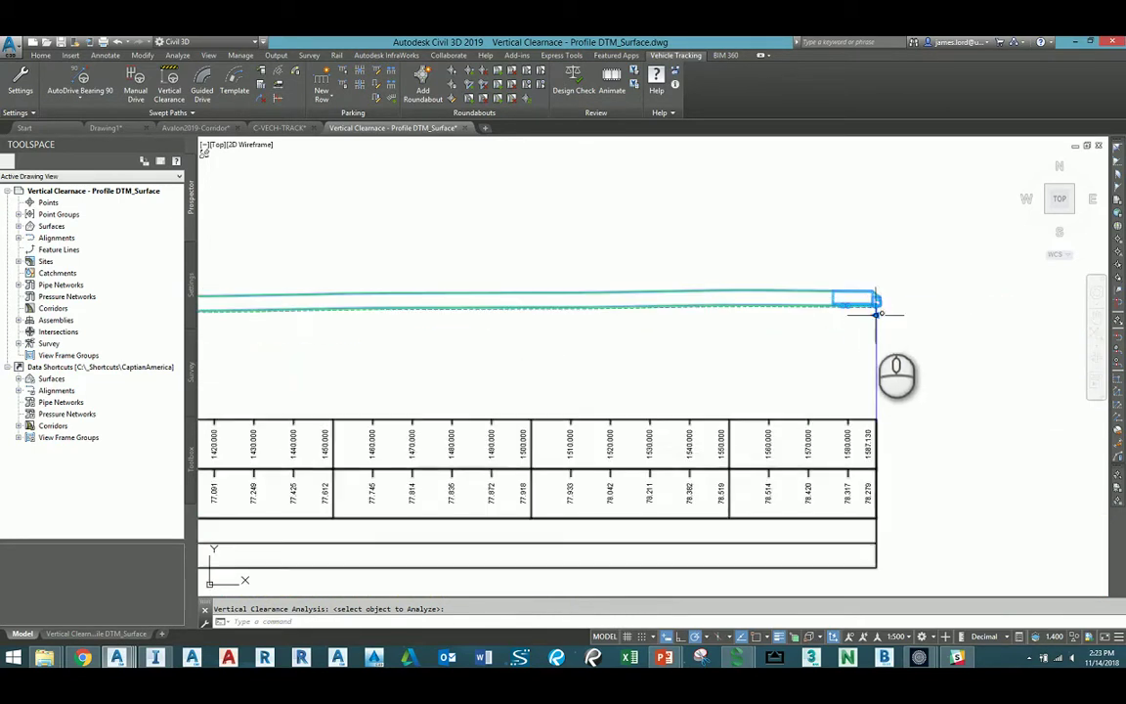
left_click(873, 307)
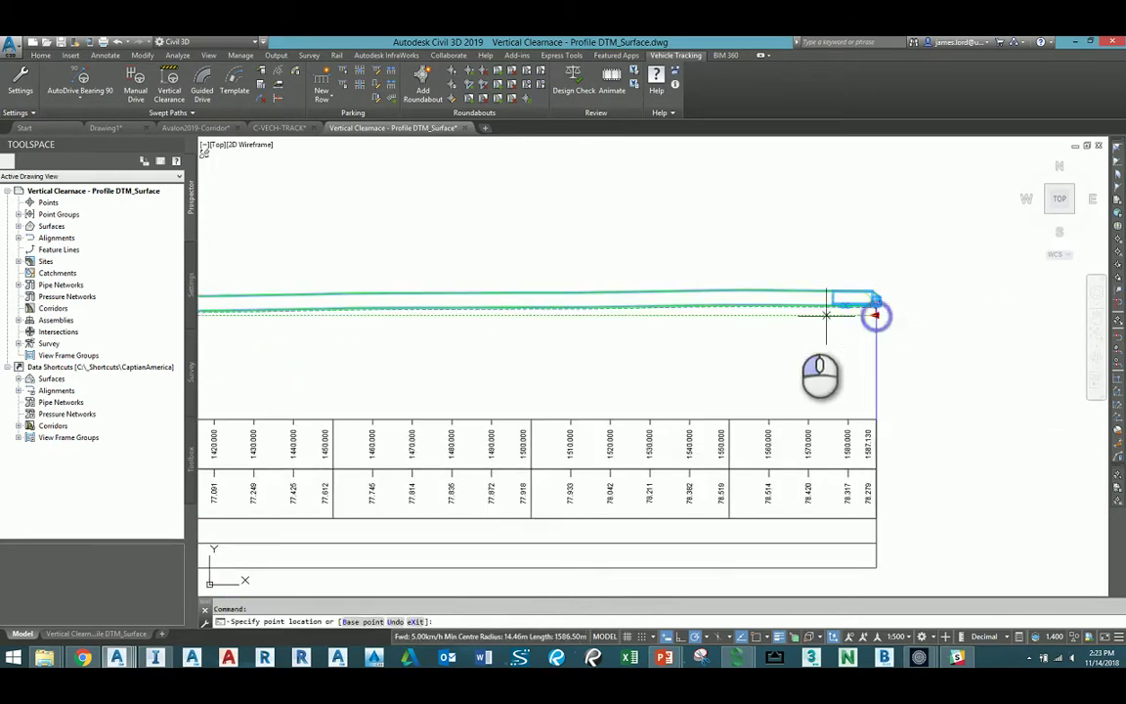
left_click(544, 326)
left_click(547, 315)
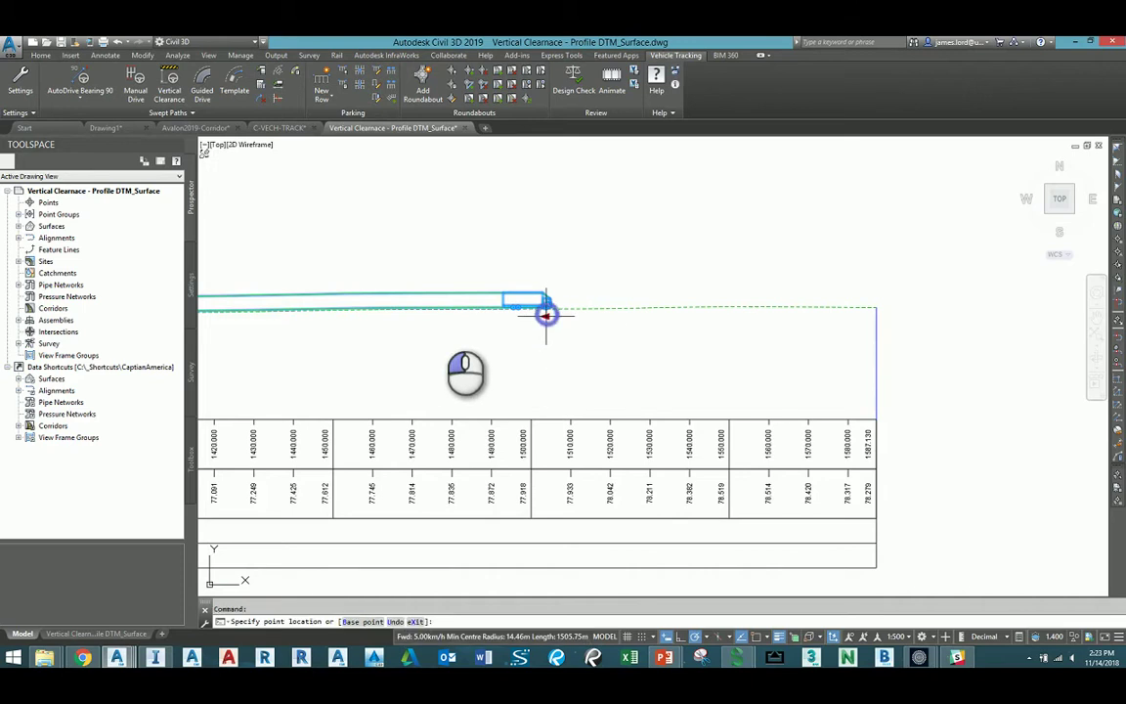
left_click(329, 318)
scroll(329, 320, "down", 2)
scroll(329, 319, "down", 1)
right_click(448, 326)
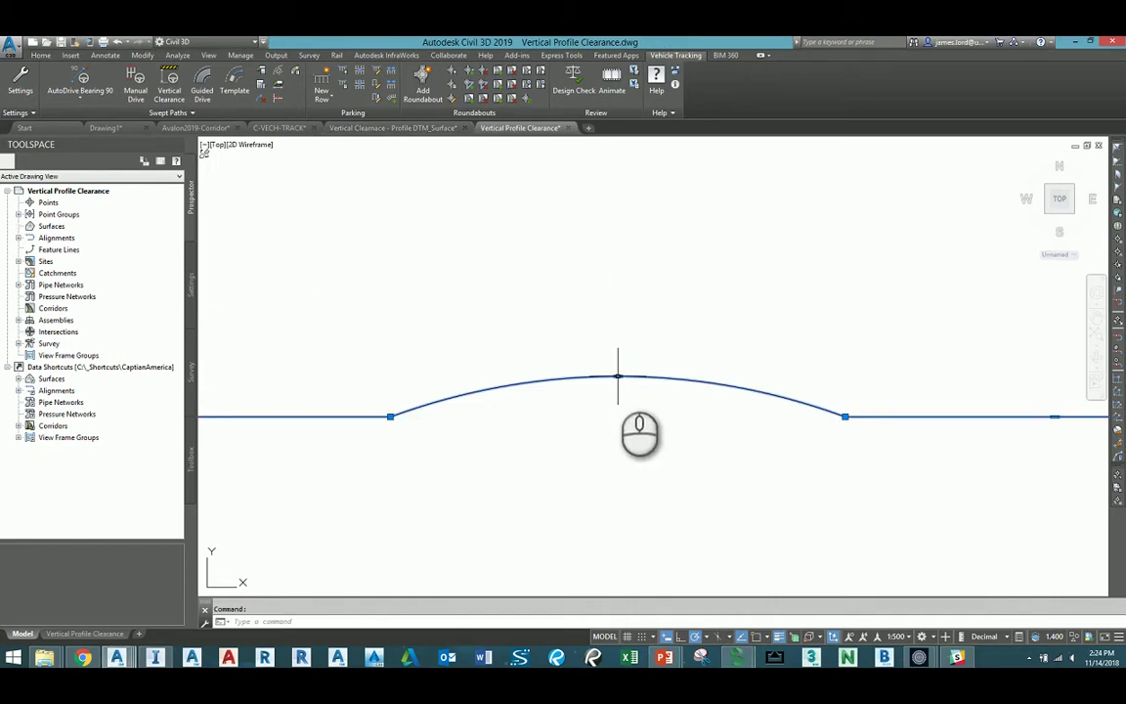
Raise the crest of the hump in the profile line by stretching the arc's midpoint straight up.
left_click(617, 378)
left_click(617, 294)
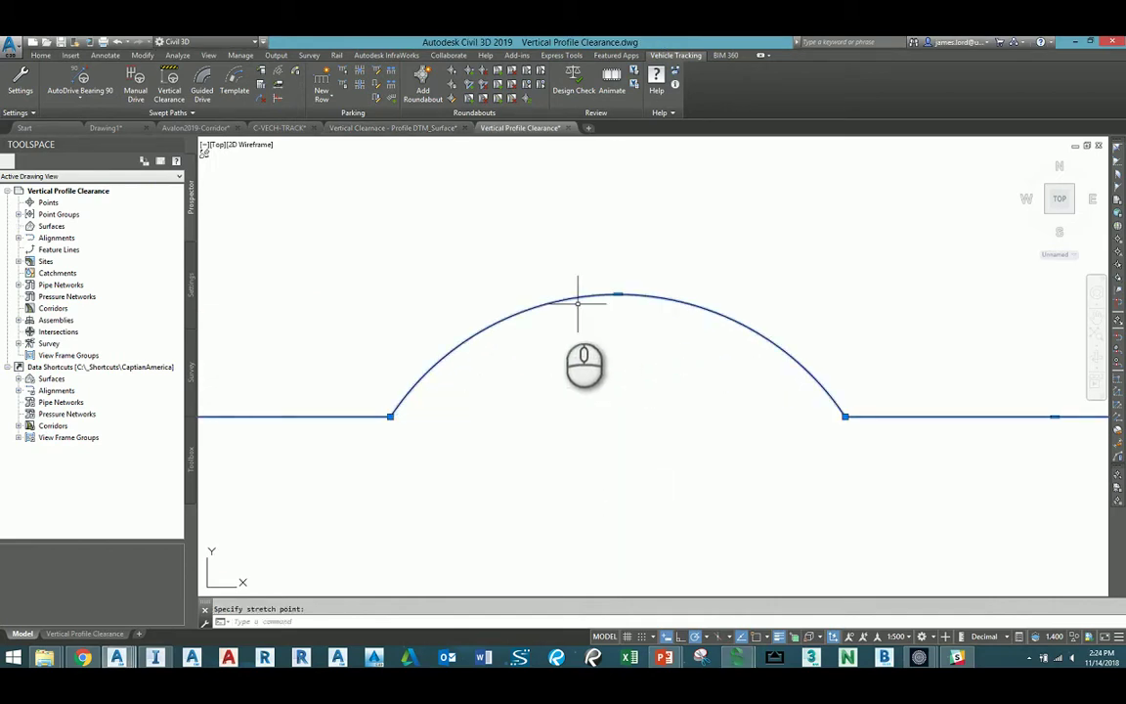
Run a vertical clearance analysis on the raised hump profile using the default SU-40 Single Unit Truck and its default ground clearance.
middle_click_drag(477, 323, 557, 359)
scroll(470, 422, "up", 5)
middle_click_drag(501, 443, 574, 445)
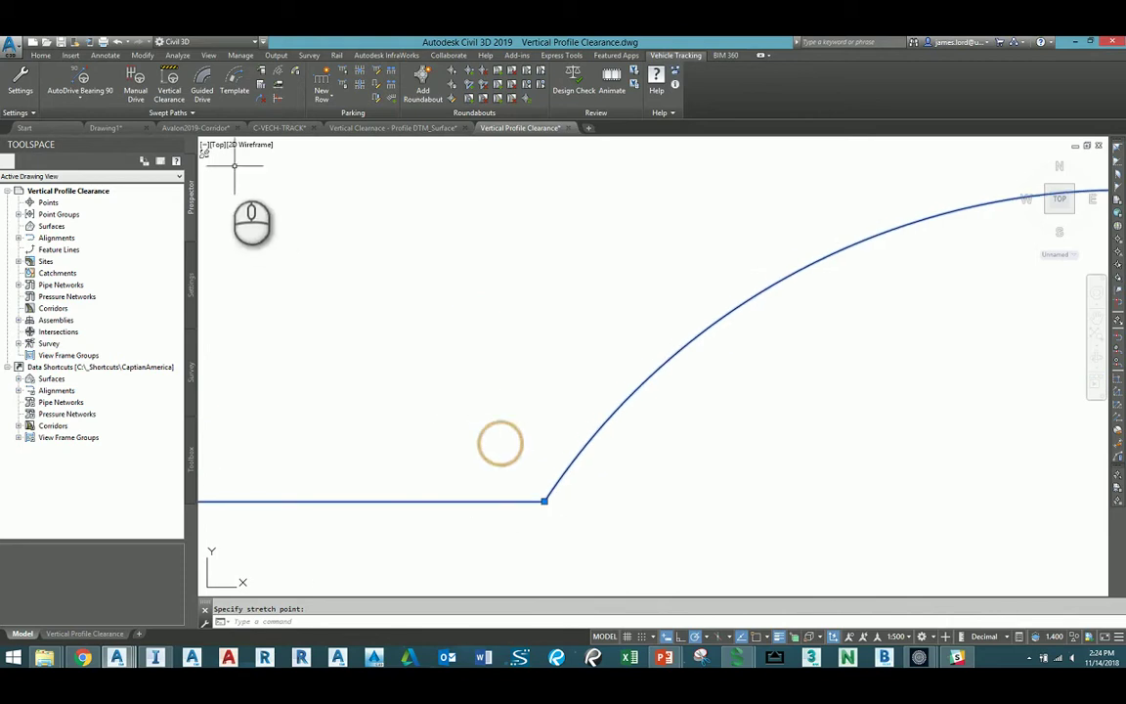
left_click(168, 91)
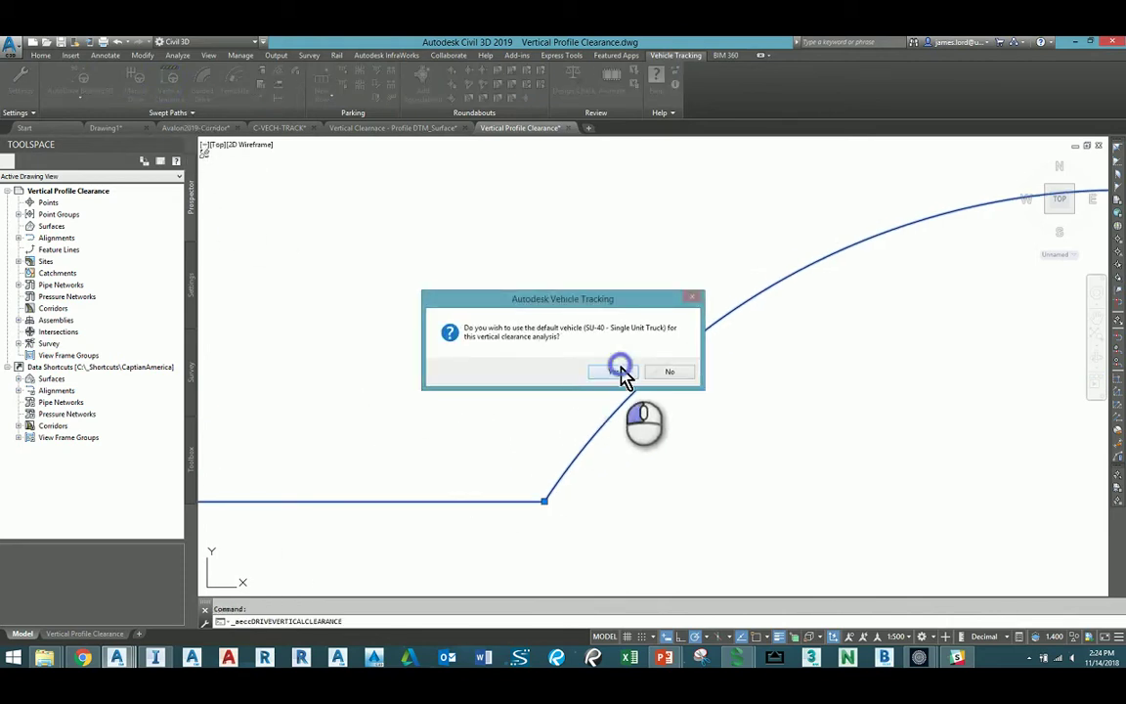
left_click(622, 371)
left_click(684, 475)
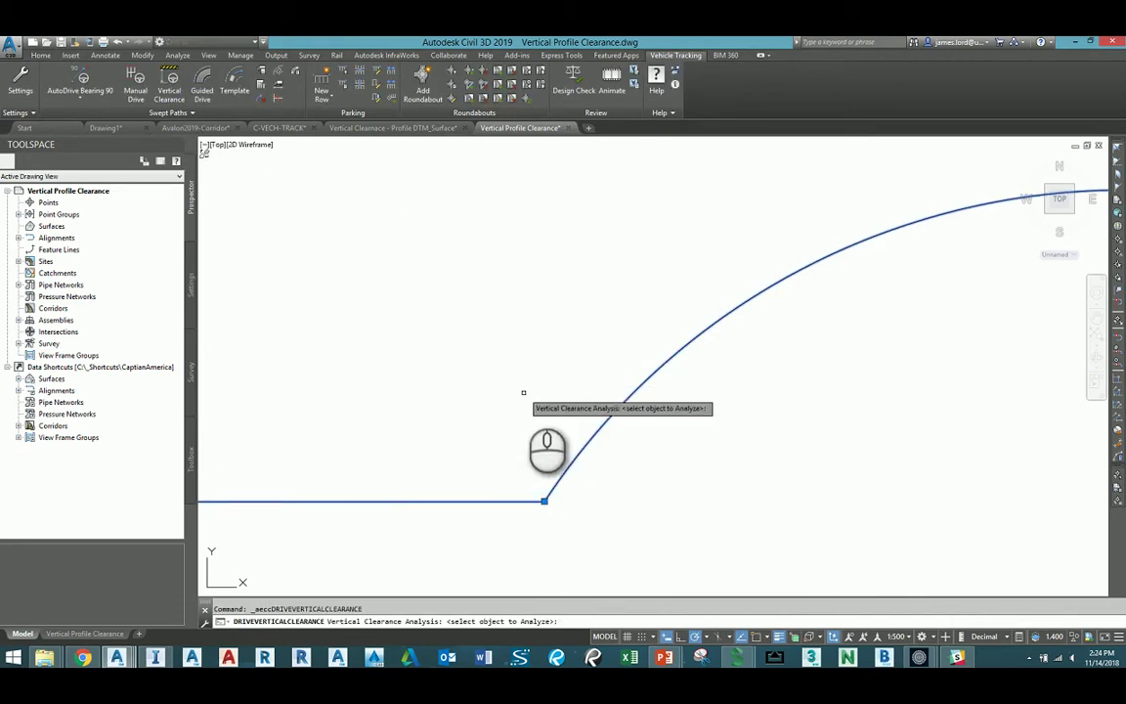
left_click(478, 503)
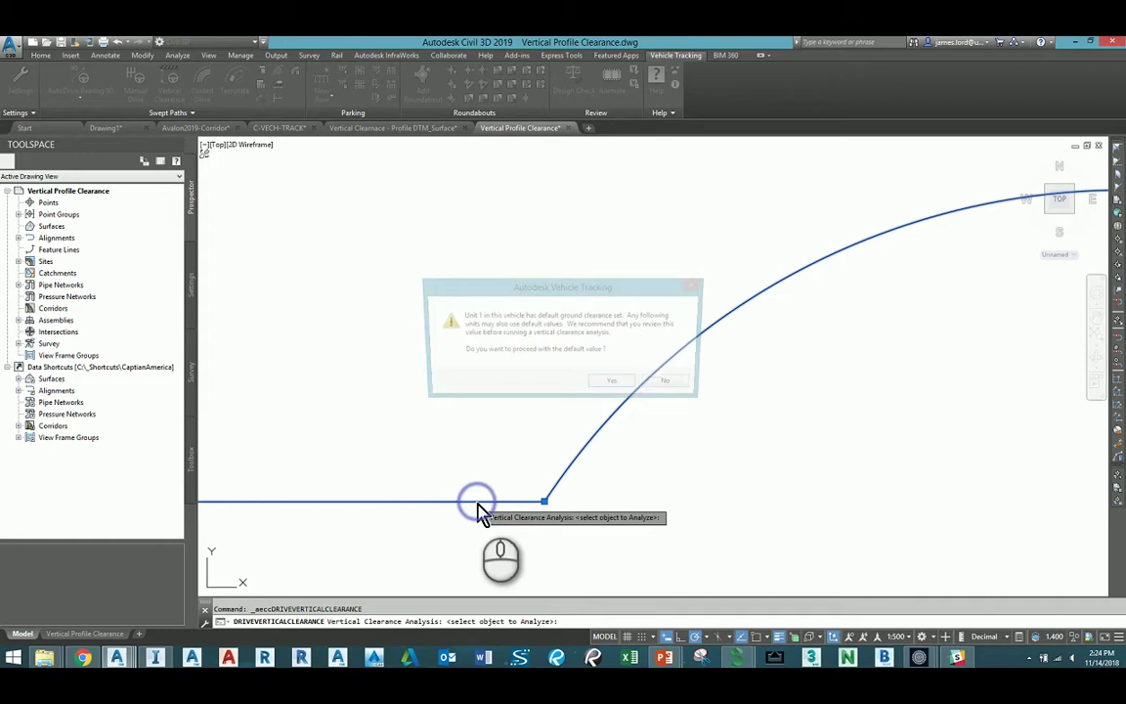
left_click(612, 382)
left_click(595, 430)
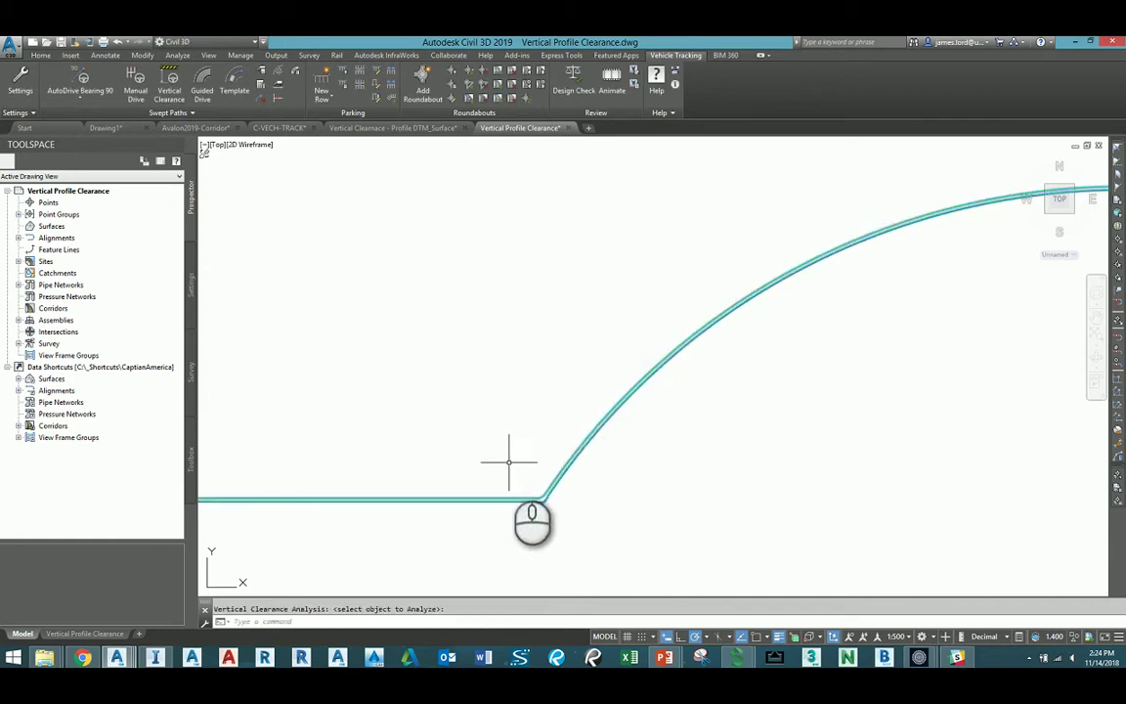
Examine the vertical clearance path at the foot of the hump, along the level run beyond it and over the crest.
scroll(535, 479, "down", 5)
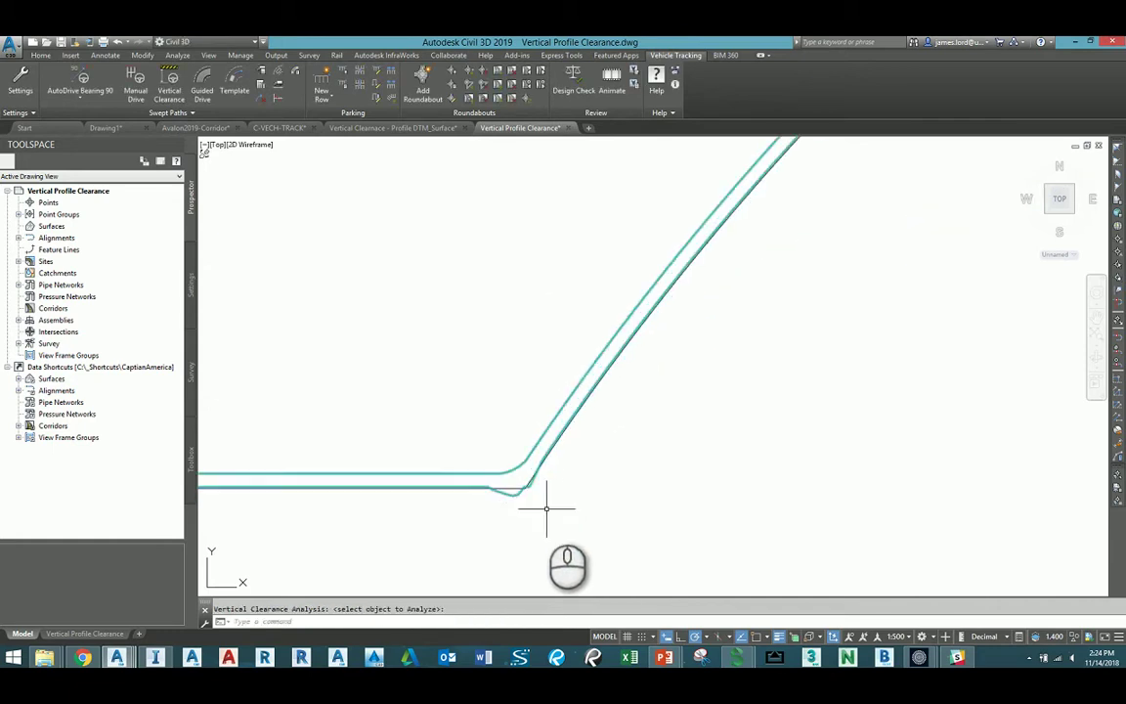
scroll(733, 473, "up", 8)
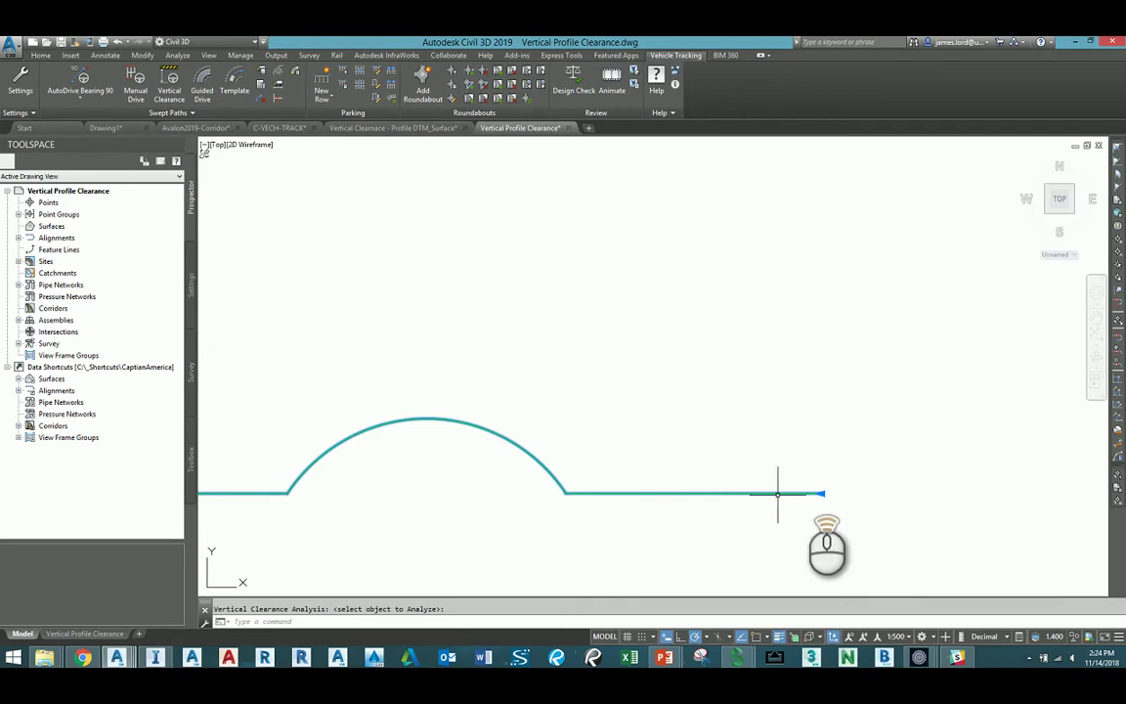
scroll(864, 500, "down", 8)
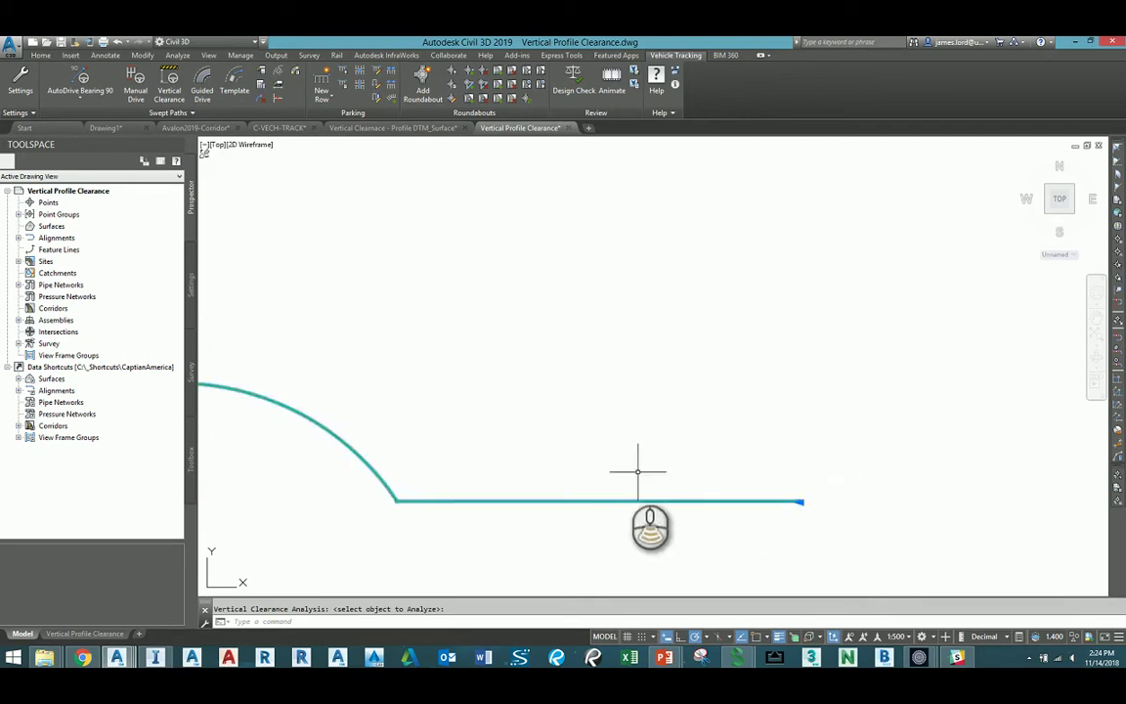
scroll(465, 447, "up", 4)
scroll(452, 492, "up", 5)
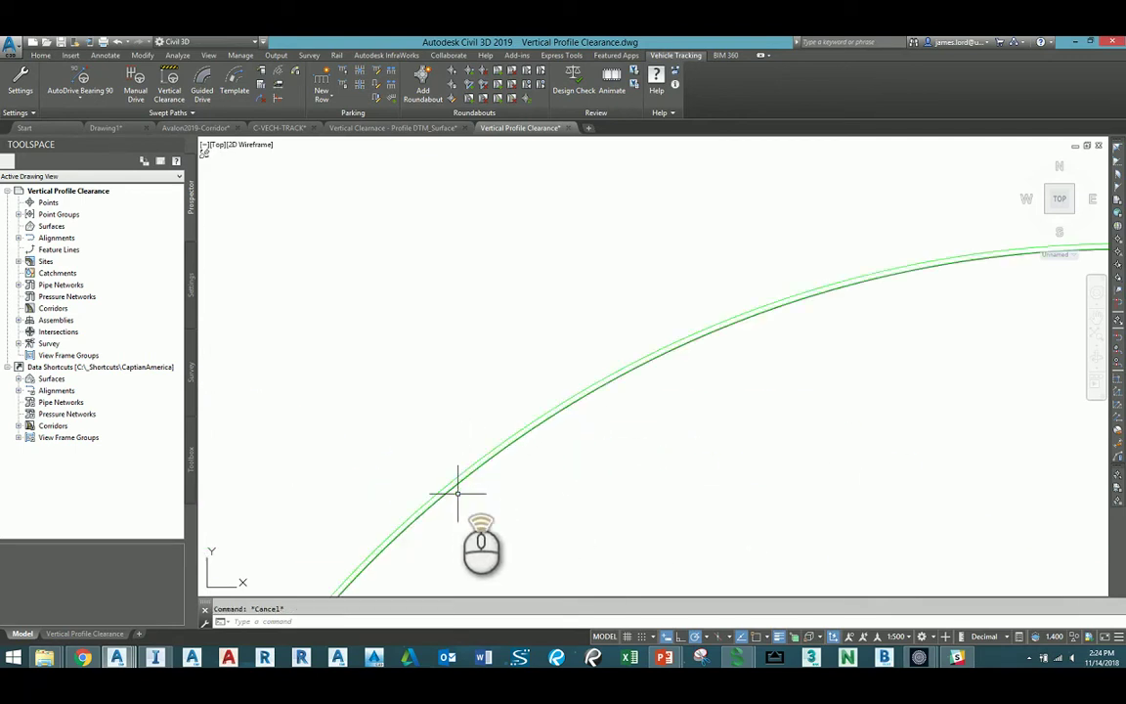
left_click(456, 477)
scroll(476, 476, "down", 6)
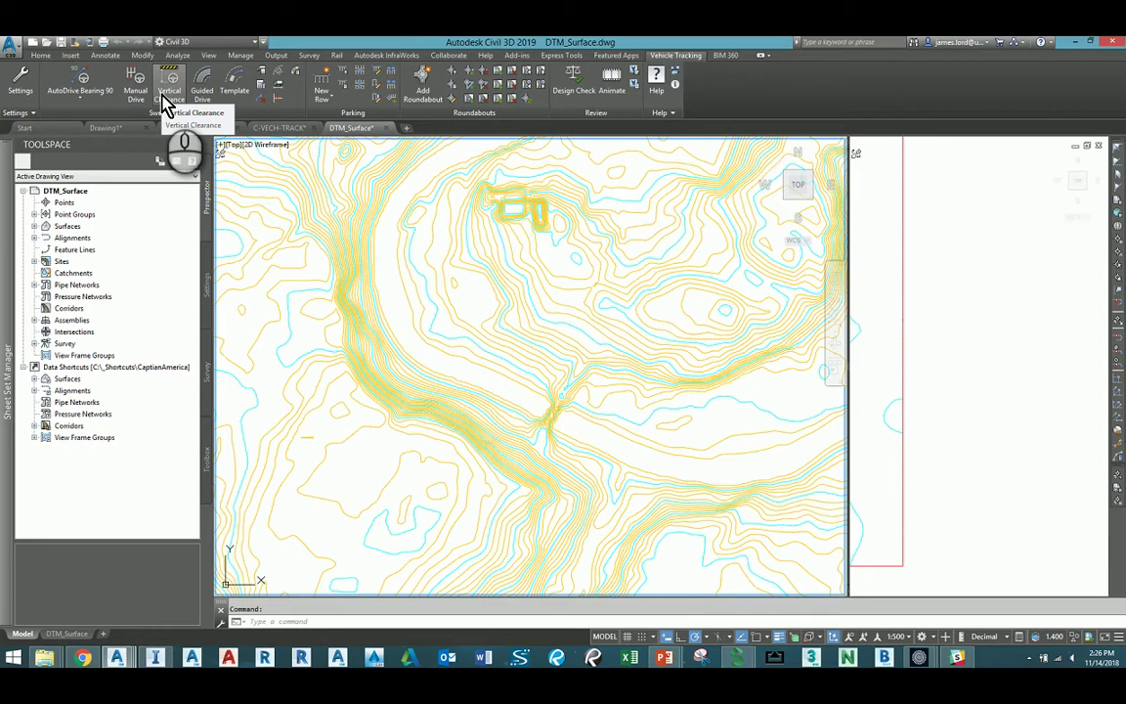
Search the vehicle library for LOW and pick the US Design Vehicles Low-Boy Trailer <53 feet to drive.
left_click(298, 73)
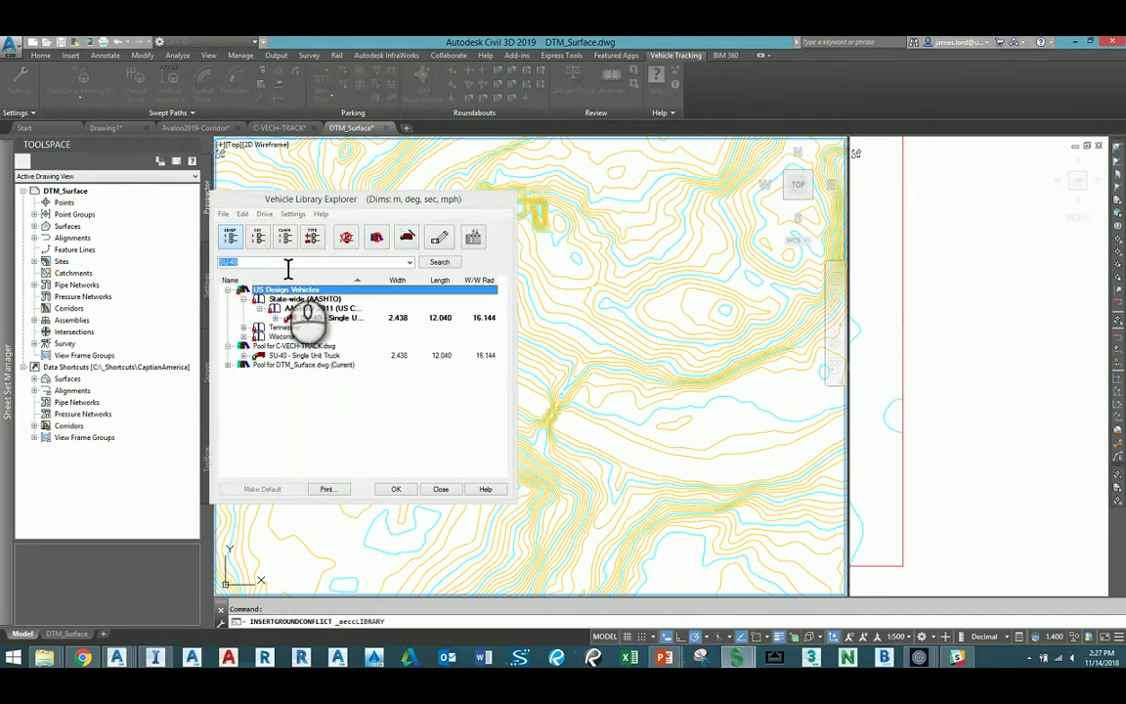
left_click(278, 262)
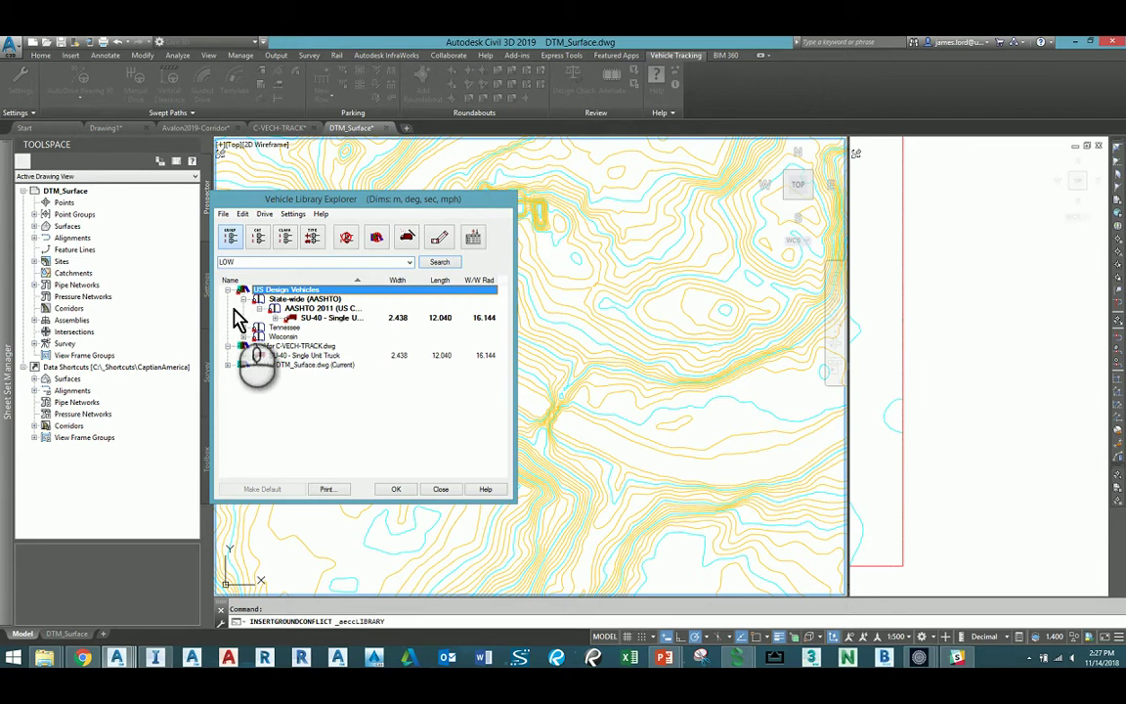
left_click(431, 263)
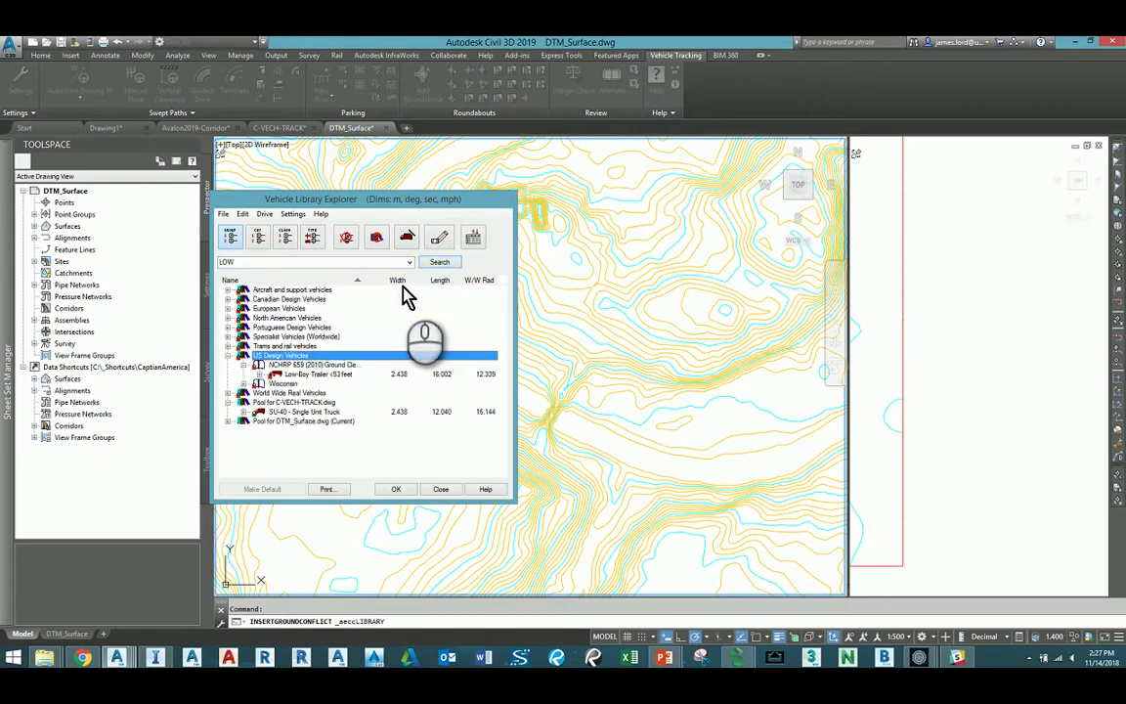
left_click(328, 375)
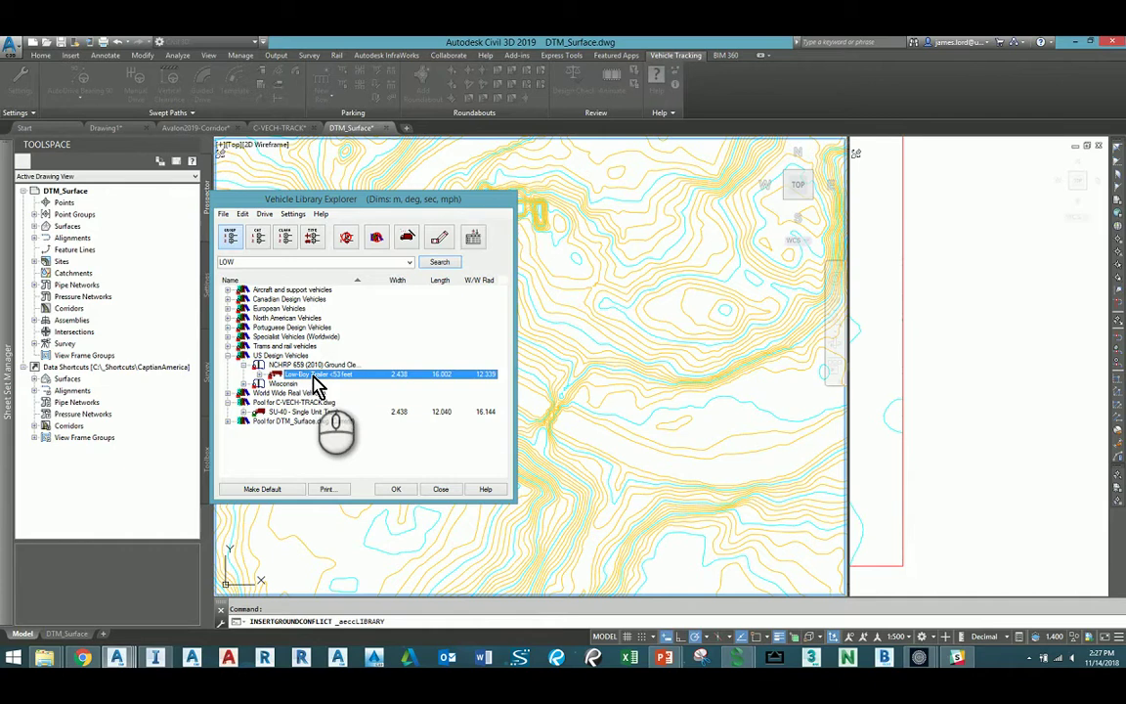
double_click(315, 379)
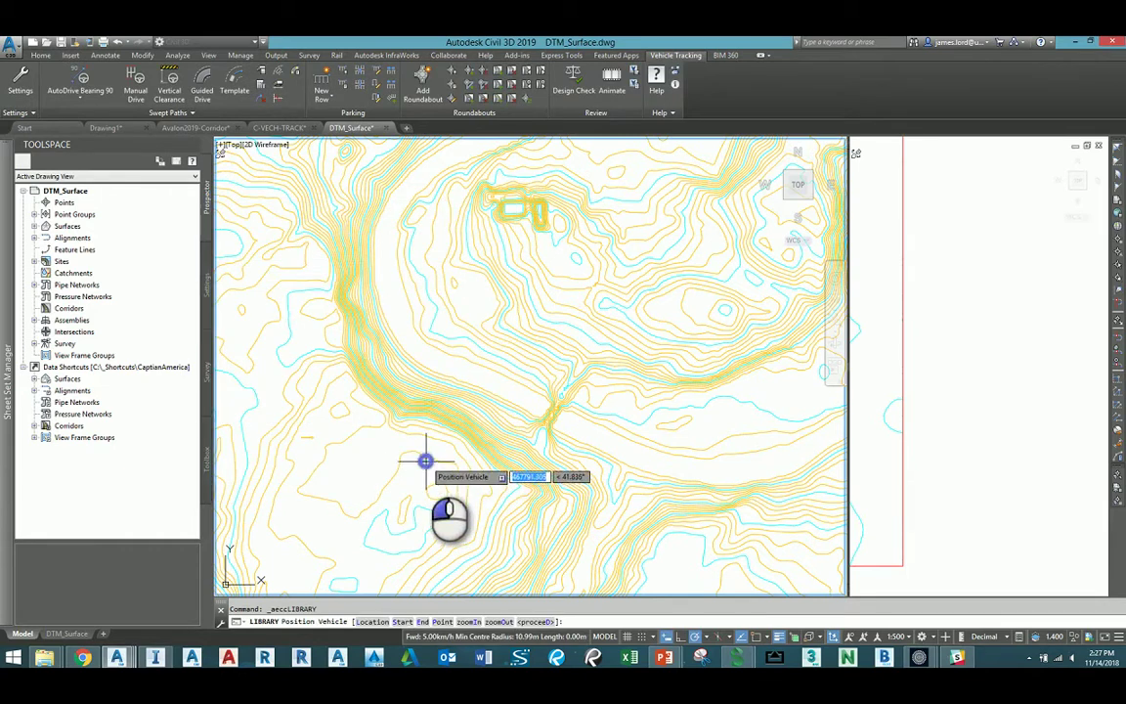
Place the trailer on the gentle ground southwest of the steep contour band, heading northeast, and proceed to driving.
left_click(425, 461)
left_click(441, 430)
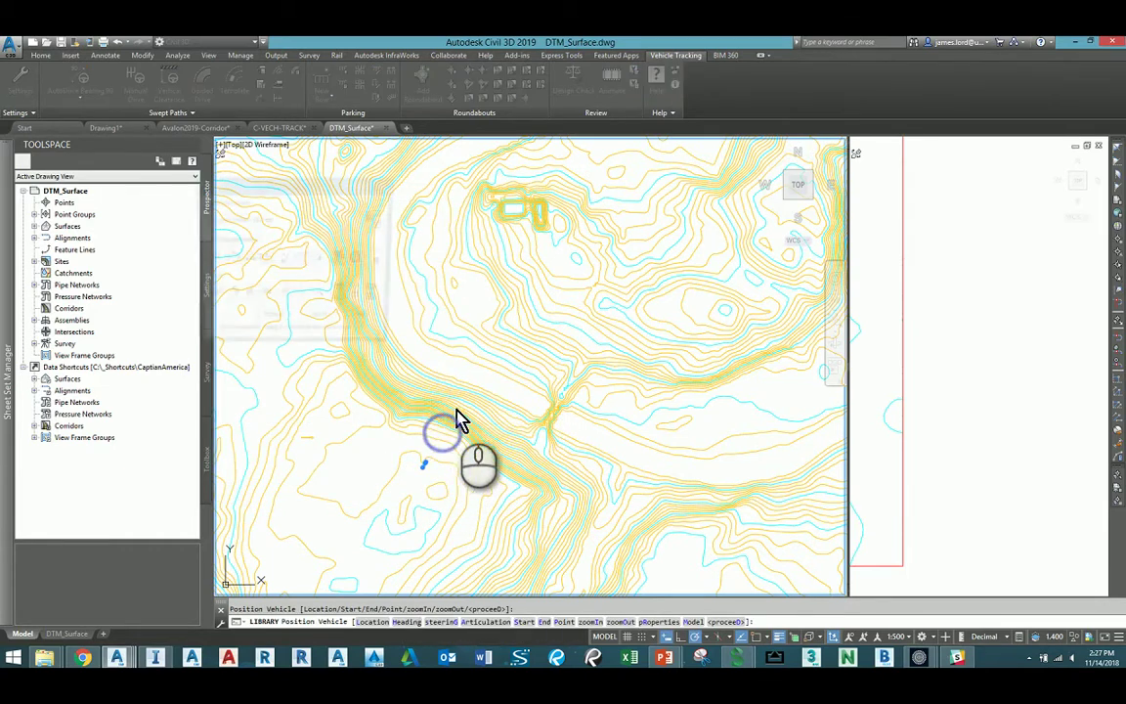
left_click(291, 322)
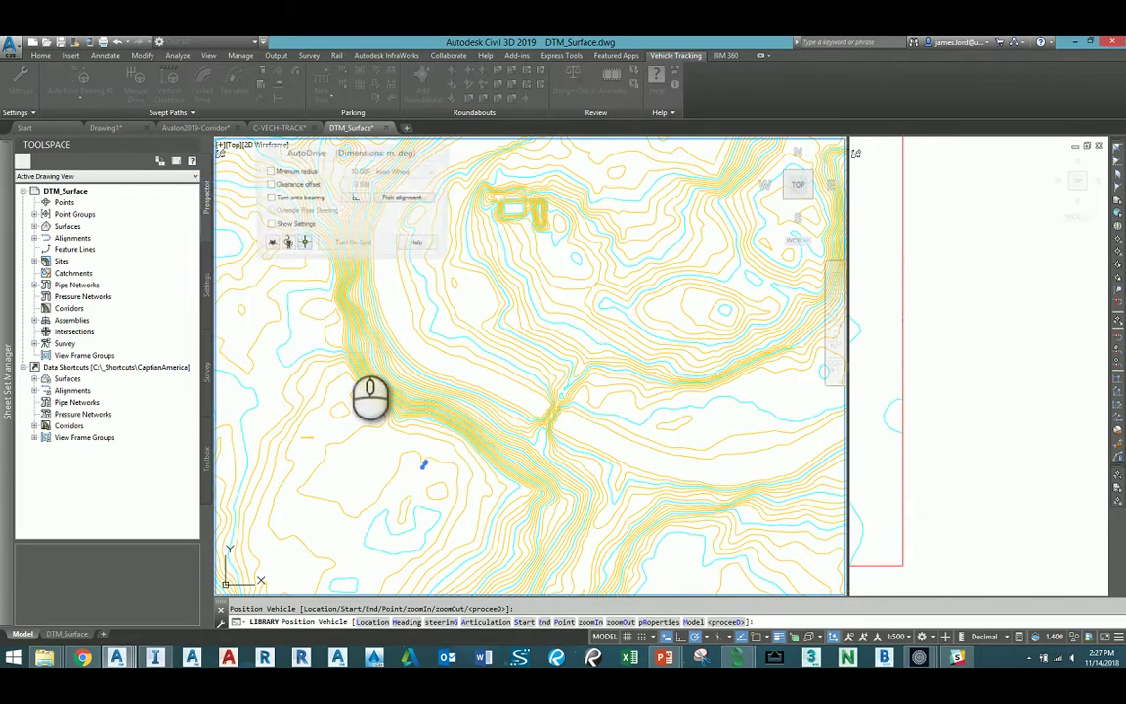
AutoDrive the trailer northeast across the steep contours, around a bend to the gully and on southeast, and finish the path.
left_click(477, 367)
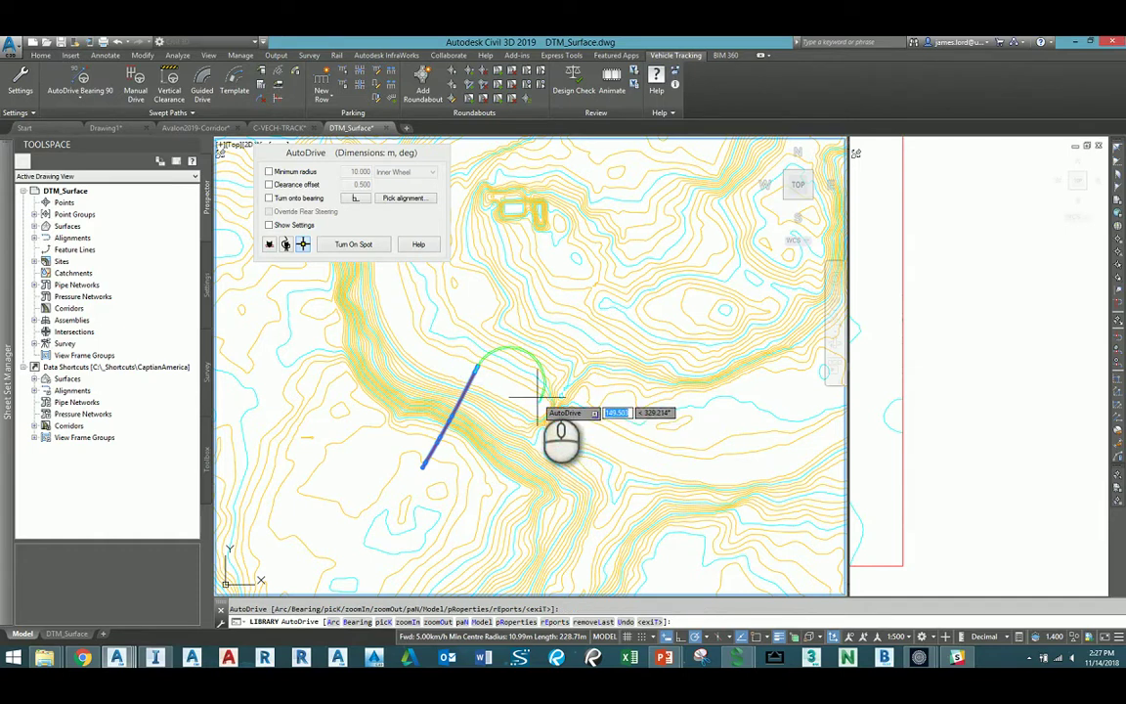
left_click(536, 365)
left_click(542, 401)
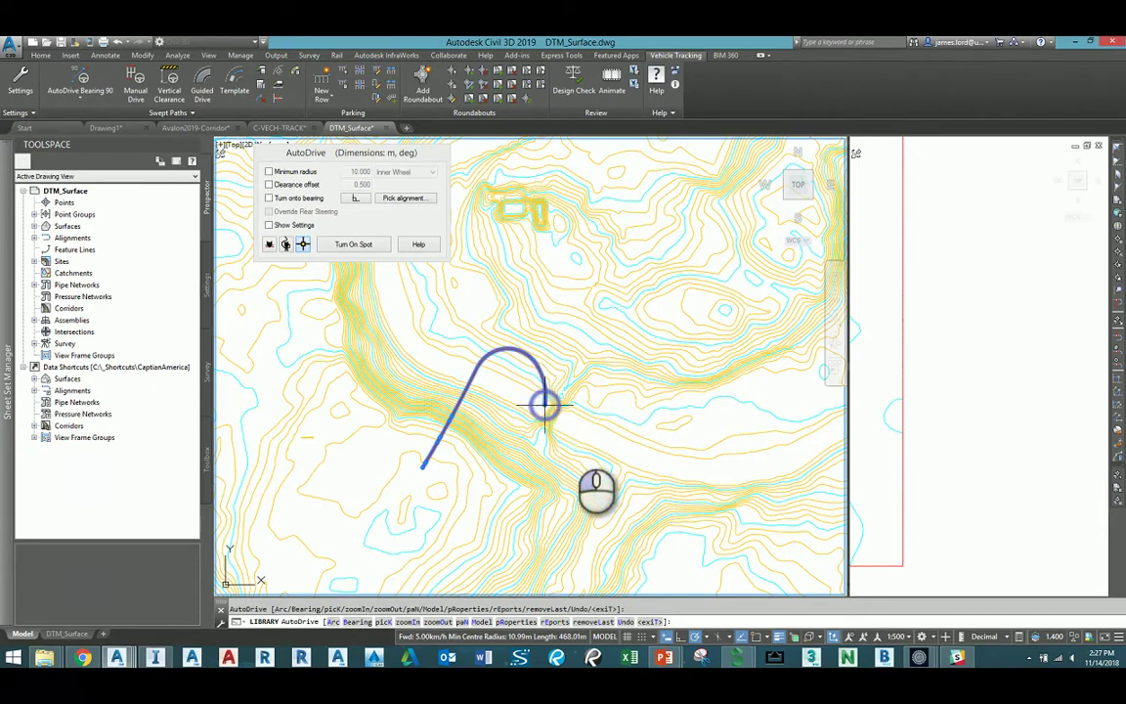
left_click(586, 443)
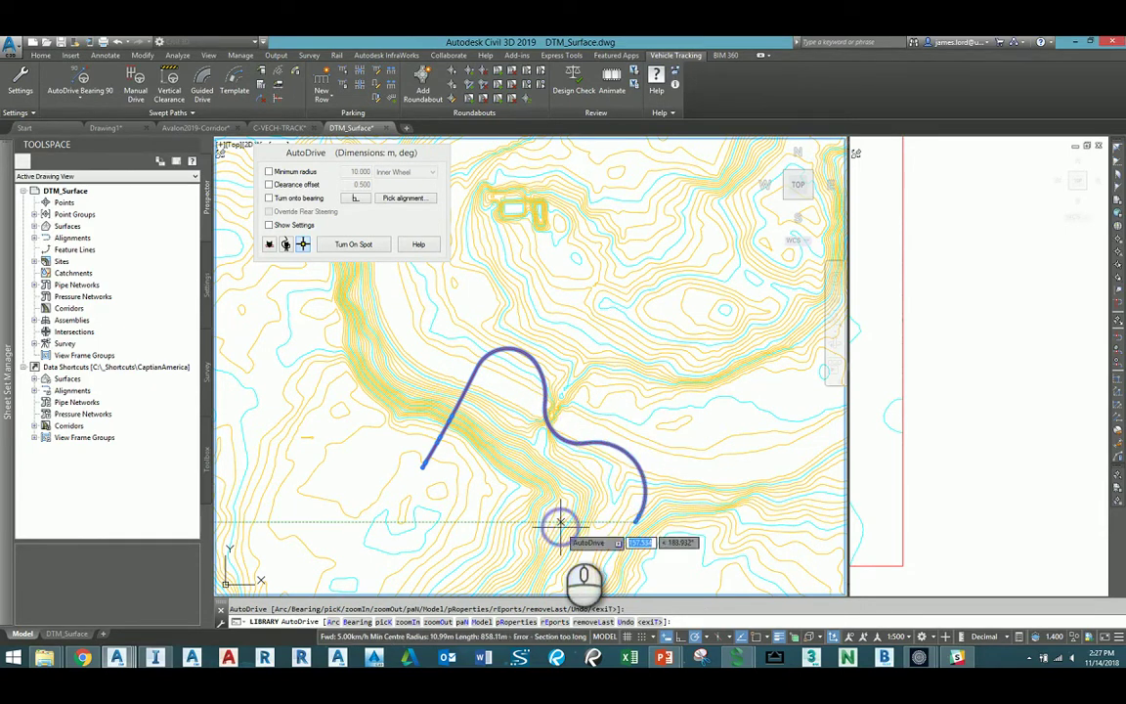
left_click(553, 523)
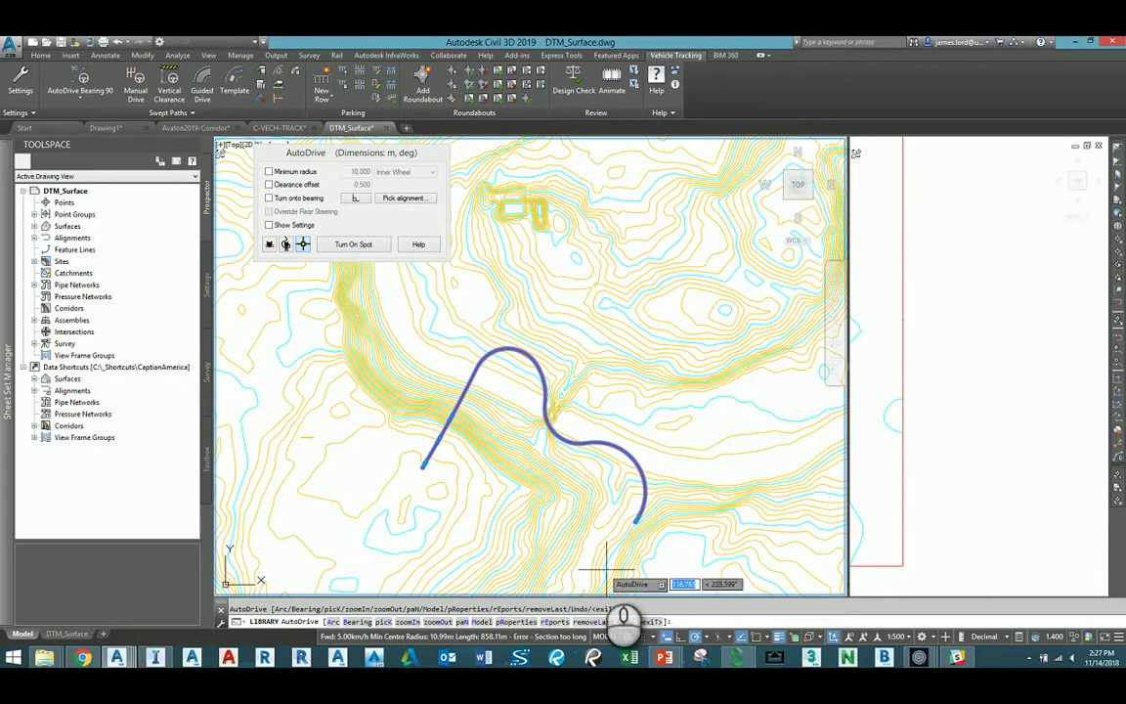
left_click(593, 565)
key("Return")
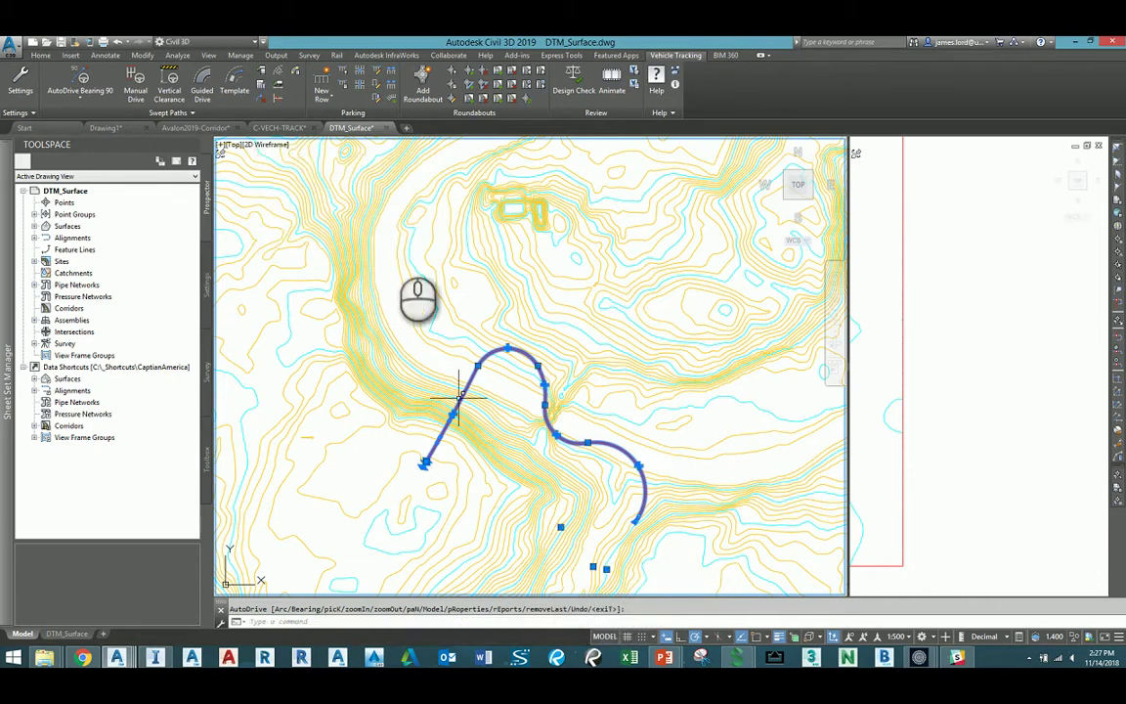
Run the ground conflict analysis on the trailer path with the default height and ground clearance values.
left_click(296, 74)
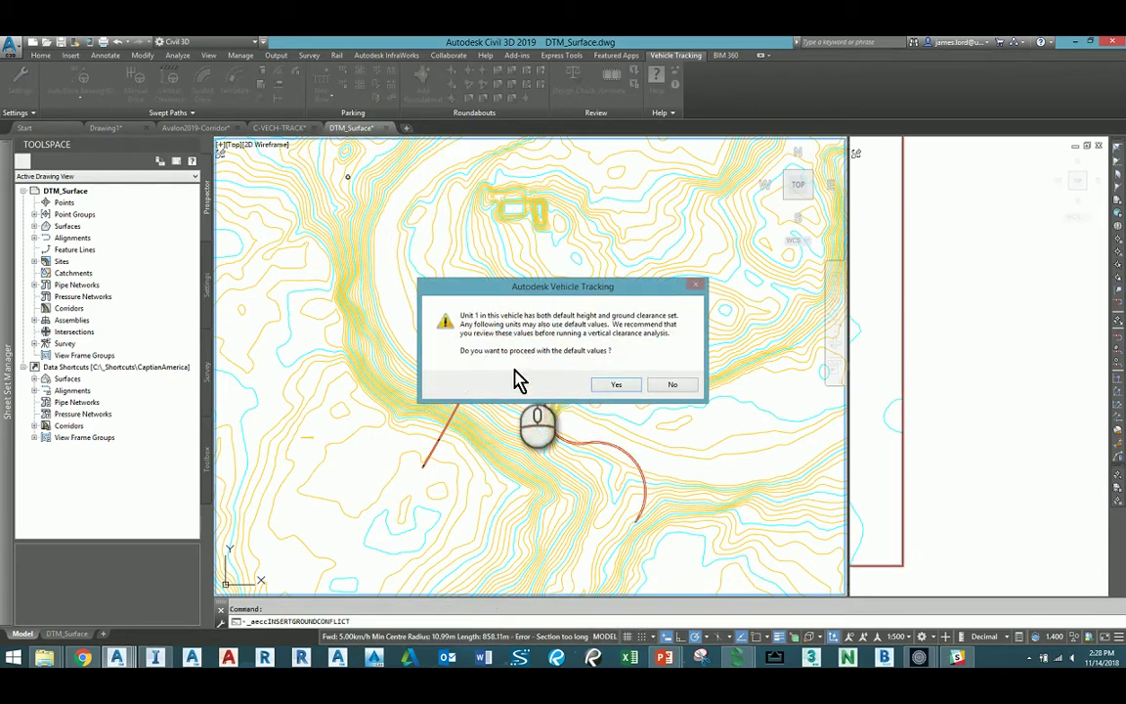
left_click(606, 387)
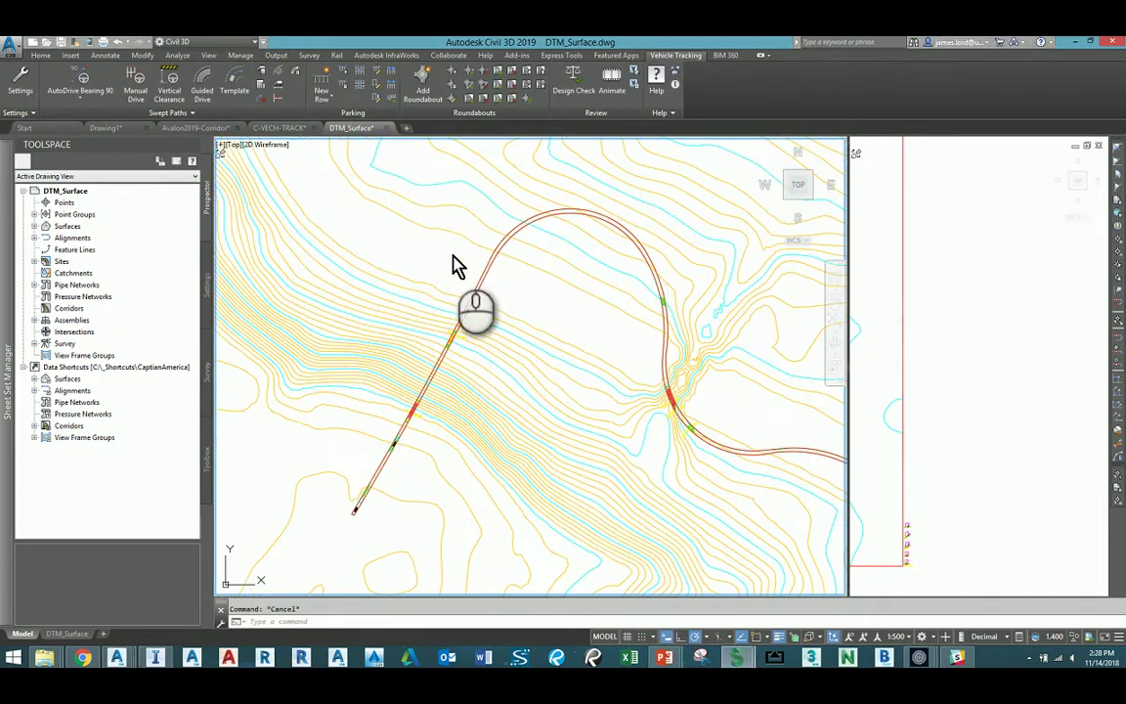
Examine the ground conflict area at marker A in plan and its matching Section A - A view.
scroll(404, 371, "up", 6)
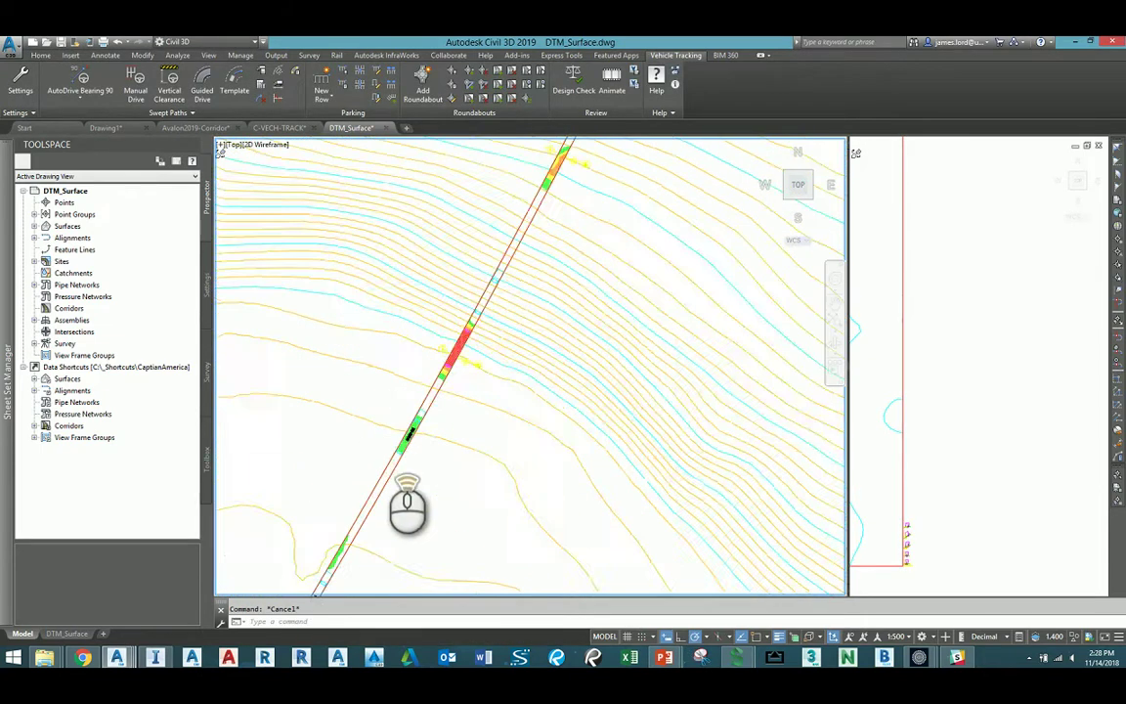
middle_click_drag(485, 331, 391, 506)
middle_click_drag(527, 329, 389, 495)
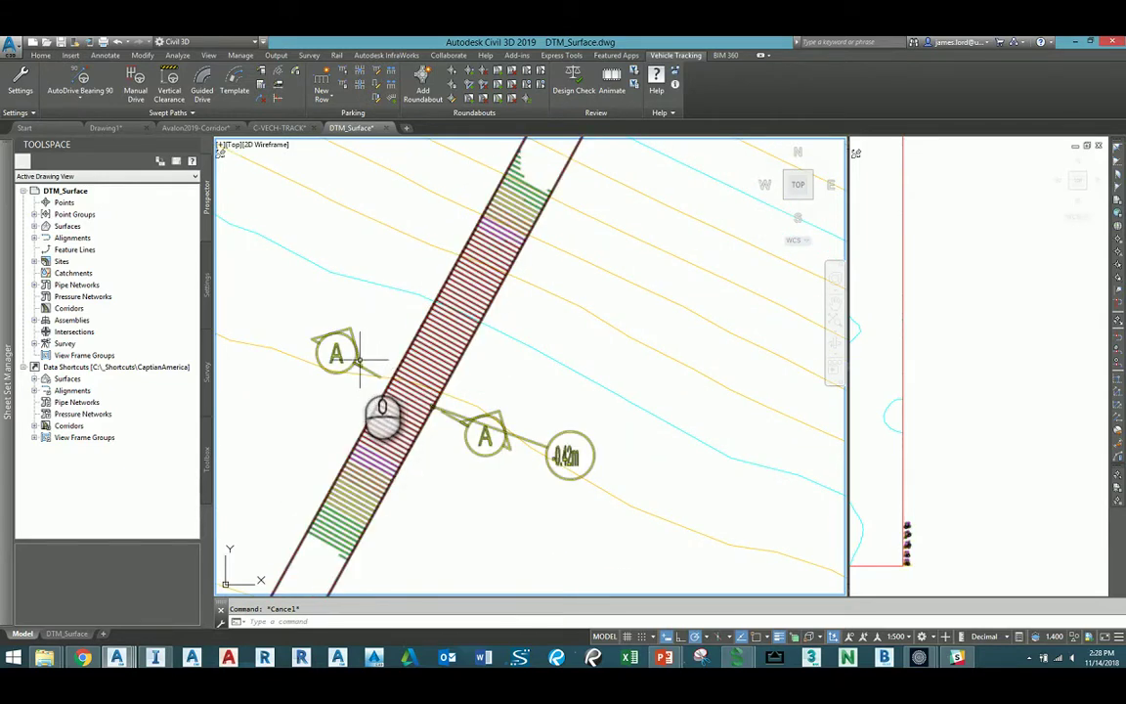
left_click(934, 577)
scroll(933, 420, "up", 5)
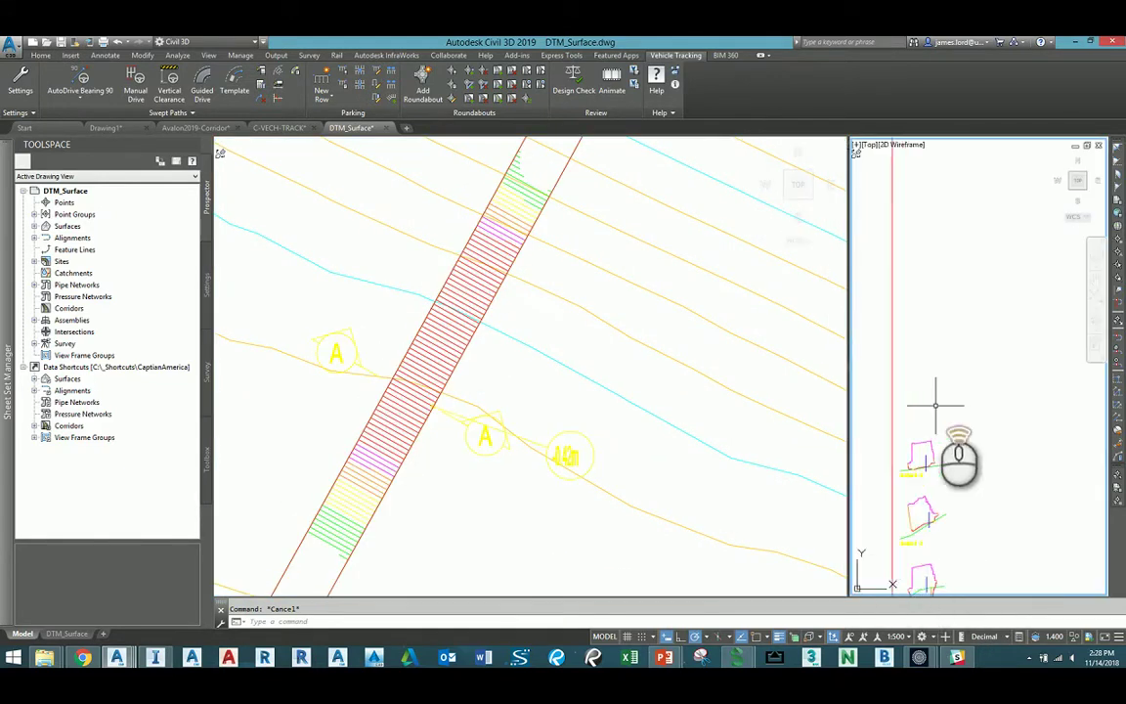
middle_click_drag(927, 466, 934, 450)
scroll(922, 477, "up", 4)
middle_click_drag(929, 492, 963, 293)
middle_click_drag(953, 490, 963, 331)
scroll(924, 489, "up", 2)
mouse_move(948, 485)
middle_mouse_down()
mouse_move(936, 347)
mouse_move(922, 467)
mouse_move(950, 457)
mouse_move(945, 434)
middle_mouse_up()
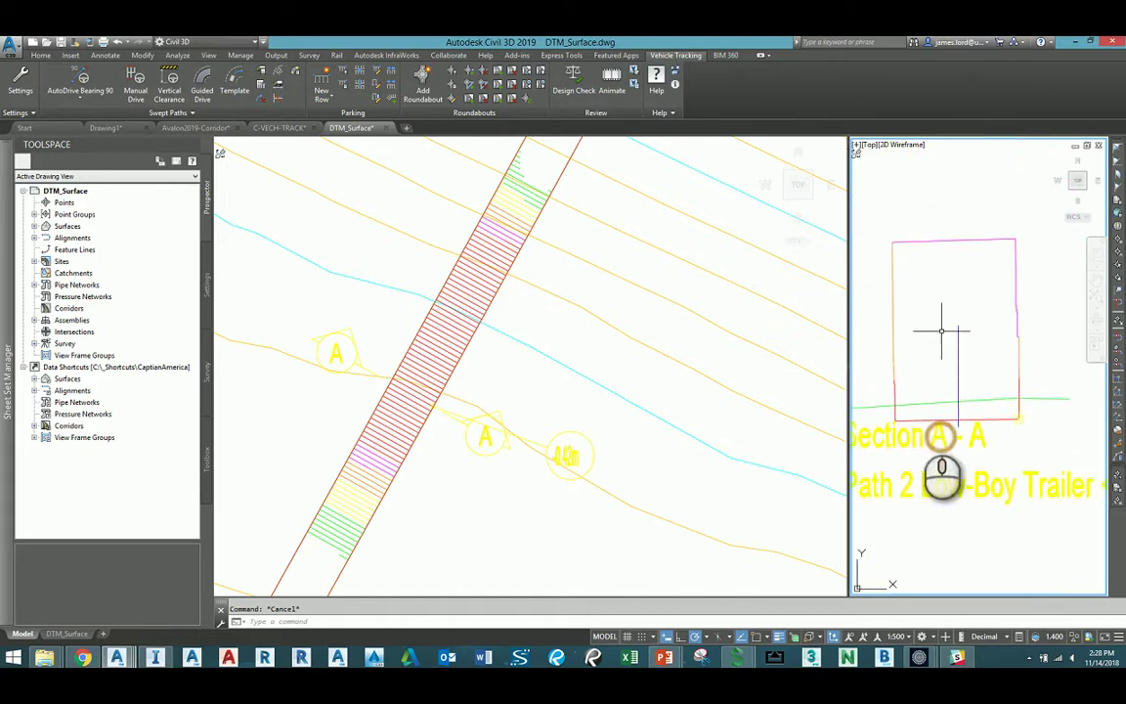
middle_click_drag(879, 459, 905, 465)
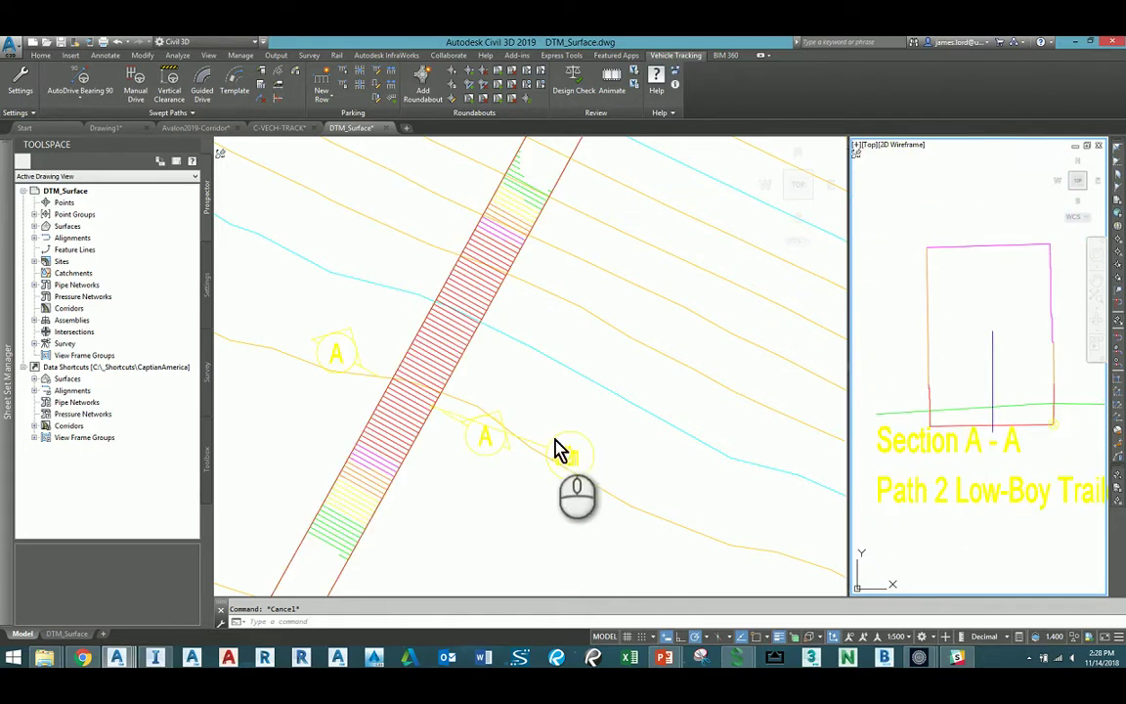
Examine the remaining colour-coded ground conflict areas along the trailer path, including markers C, D and E, through to its end.
left_click(518, 386)
scroll(557, 440, "down", 6)
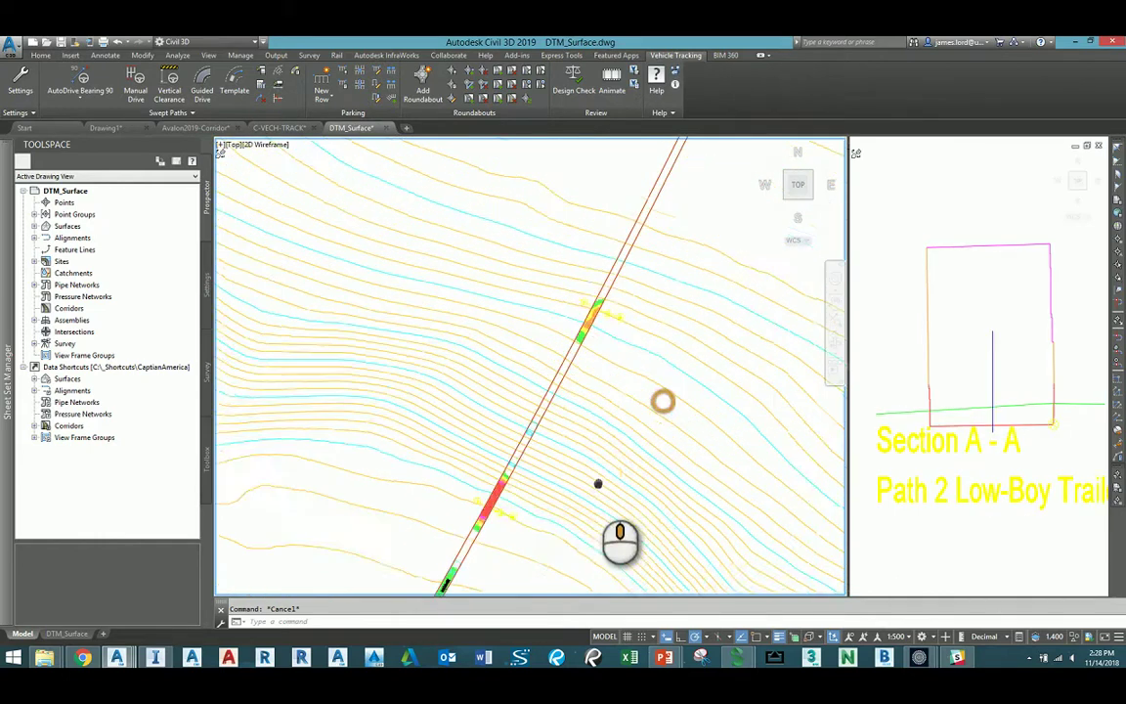
scroll(598, 483, "up", 5)
middle_click_drag(633, 320, 571, 427)
scroll(594, 374, "down", 5)
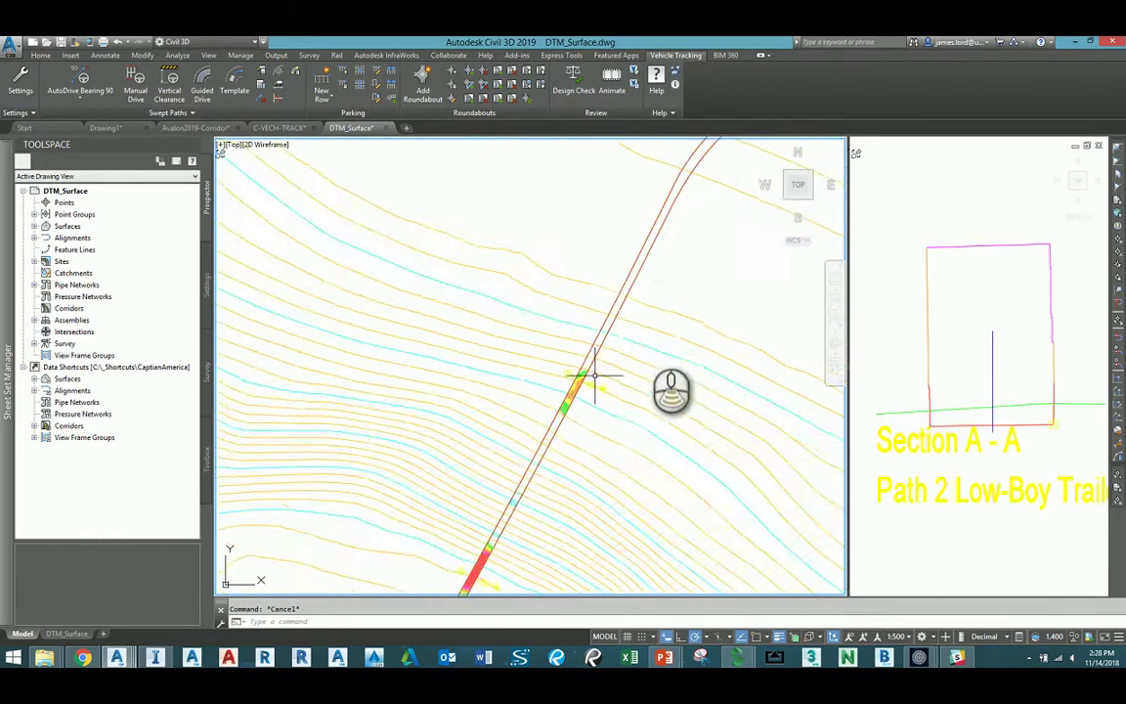
middle_click_drag(655, 312, 554, 479)
middle_click_drag(655, 357, 463, 406)
middle_click_drag(699, 410, 581, 276)
middle_click_drag(624, 478, 547, 365)
scroll(625, 338, "up", 3)
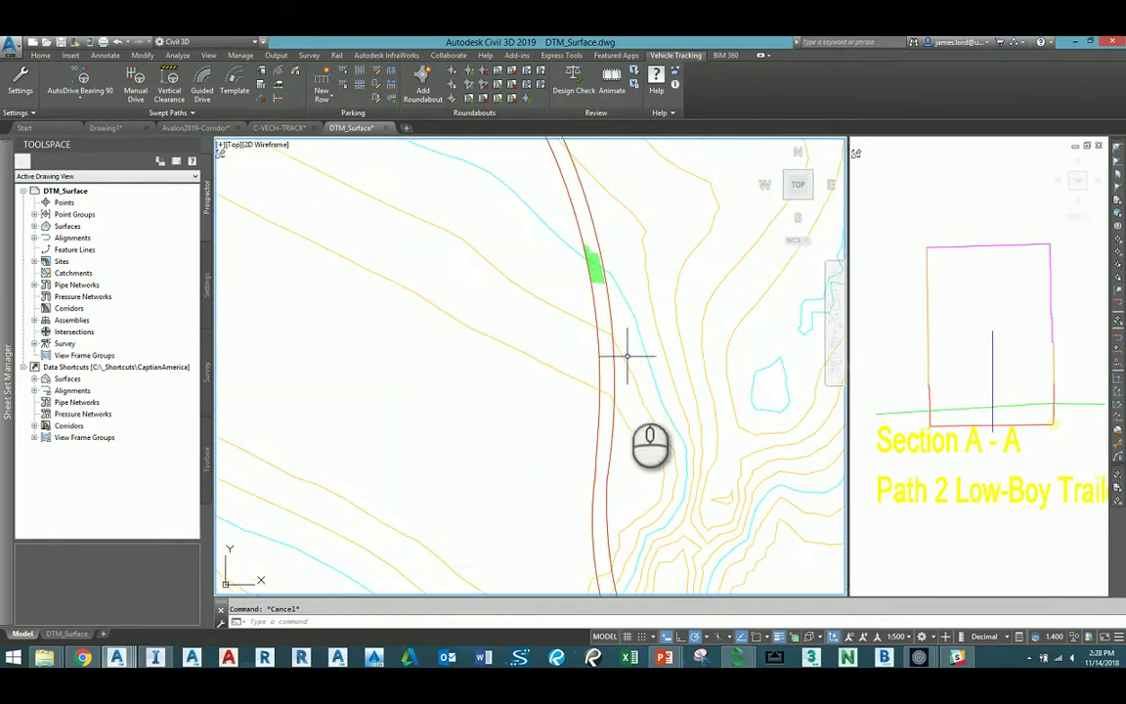
scroll(600, 262, "up", 2)
scroll(599, 278, "down", 2)
middle_click_drag(602, 459, 587, 324)
scroll(627, 401, "up", 3)
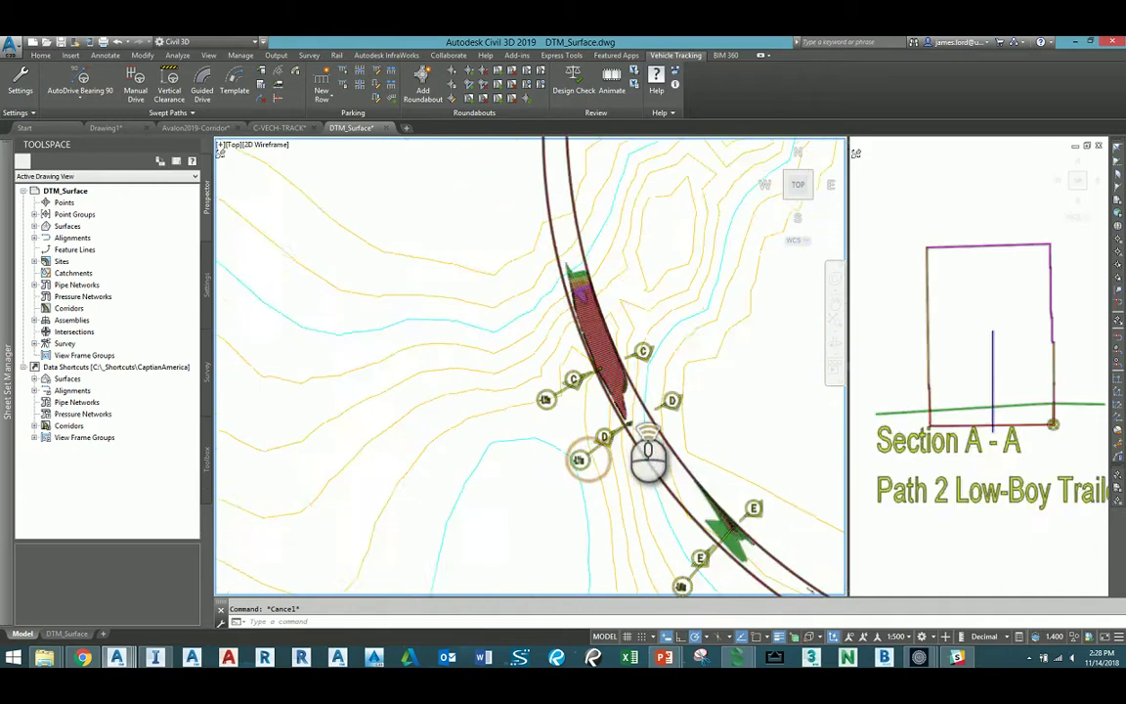
scroll(648, 459, "down", 2)
scroll(594, 397, "down", 2)
scroll(606, 401, "up", 4)
scroll(610, 411, "down", 2)
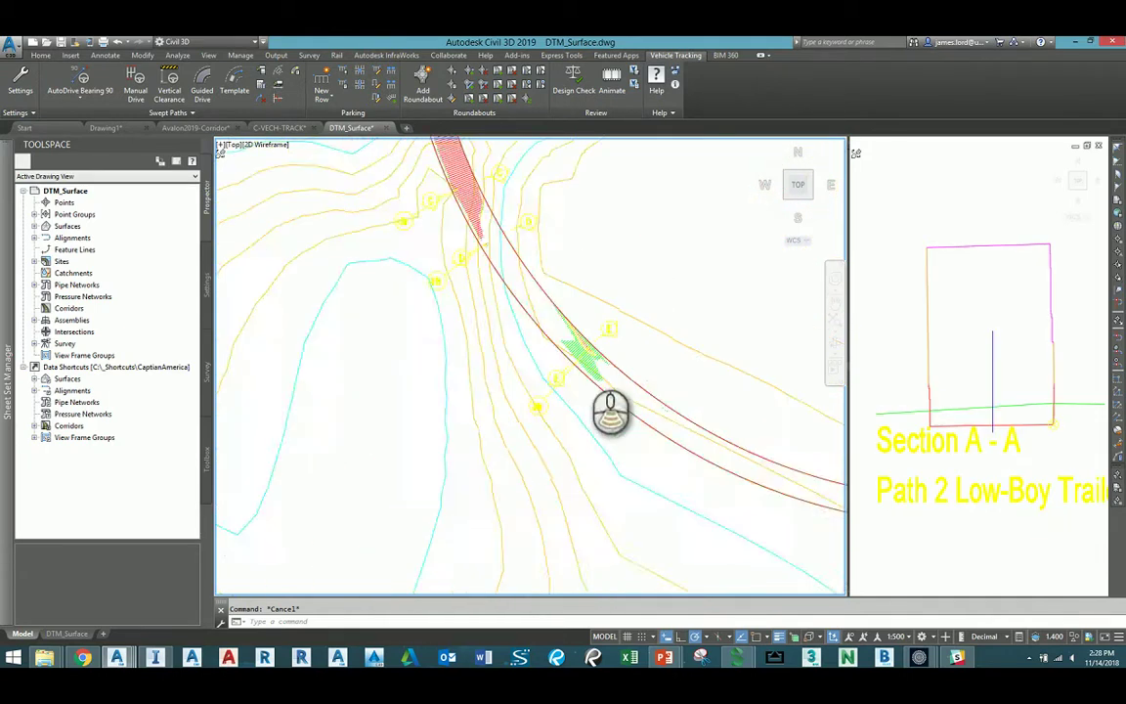
scroll(589, 388, "down", 5)
middle_click_drag(686, 415, 543, 411)
middle_click_drag(691, 366, 598, 365)
middle_click_drag(651, 498, 643, 304)
middle_click_drag(689, 470, 672, 259)
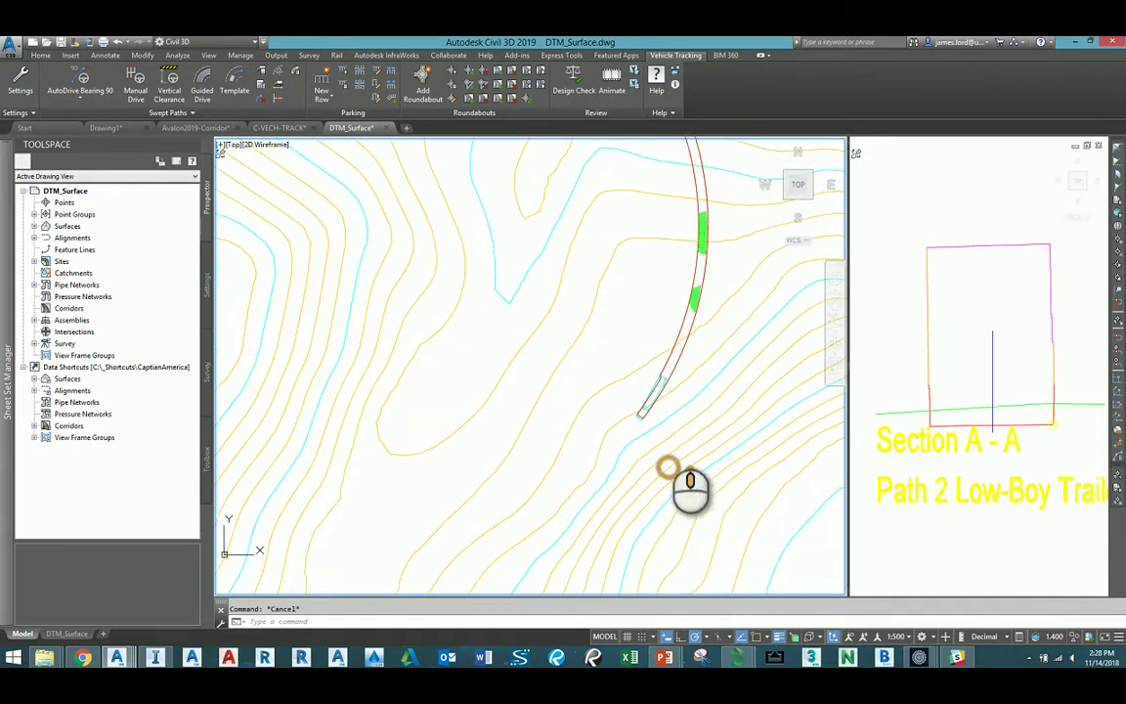
mouse_move(735, 655)
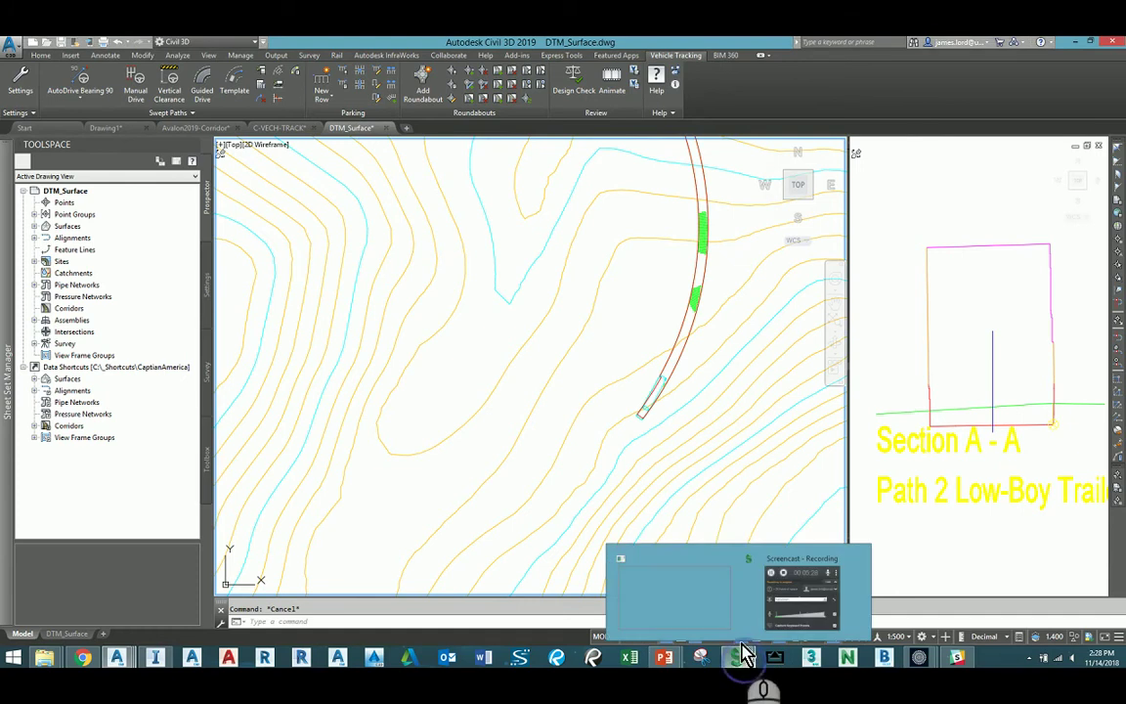
mouse_move(796, 599)
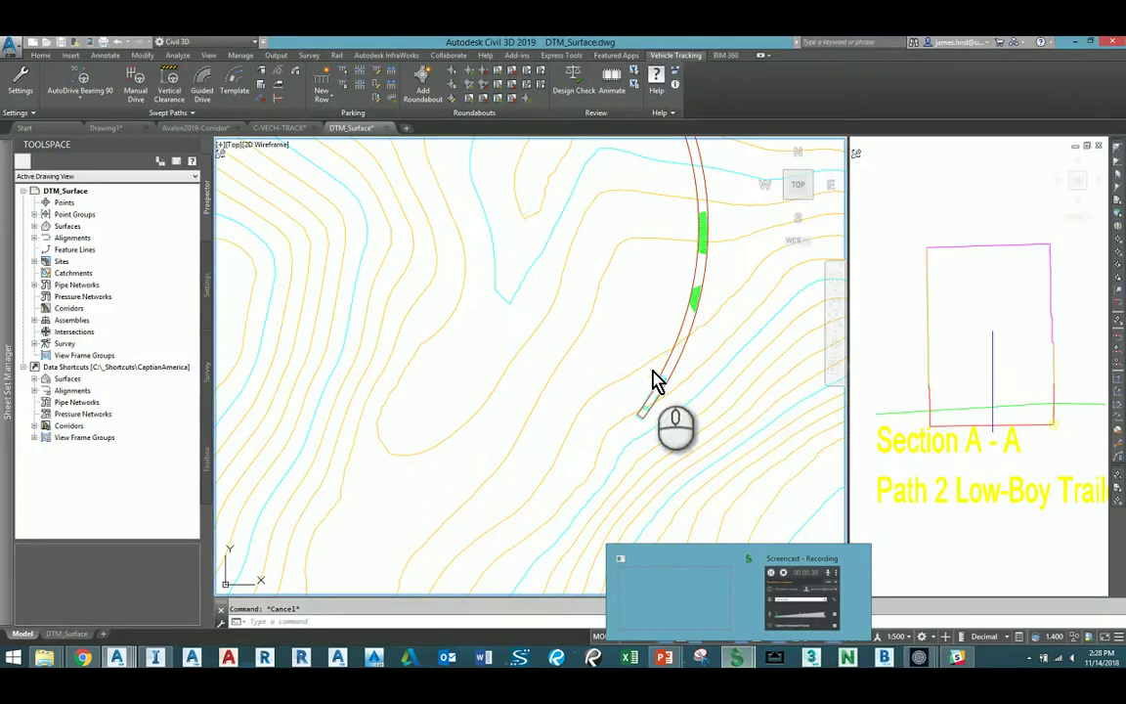